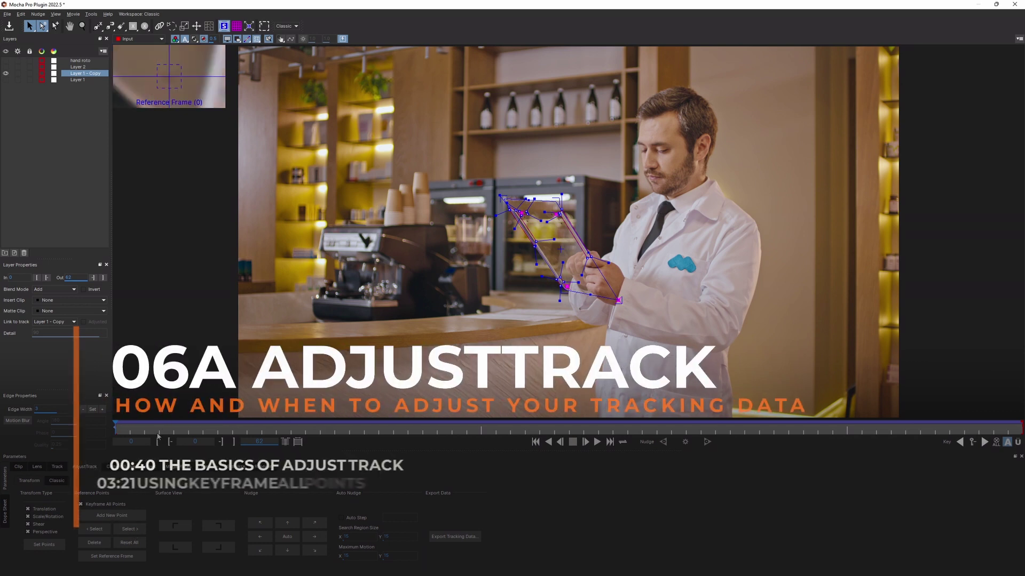
Review the tablet track across the clip and view the Classic AdjustTrack controls
drag(157, 431, 593, 411)
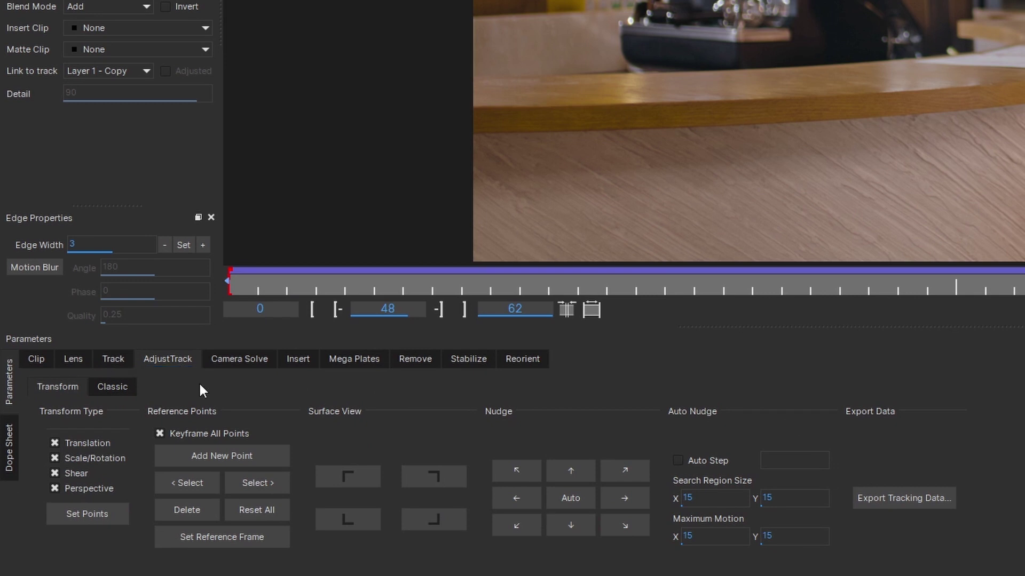
click(120, 391)
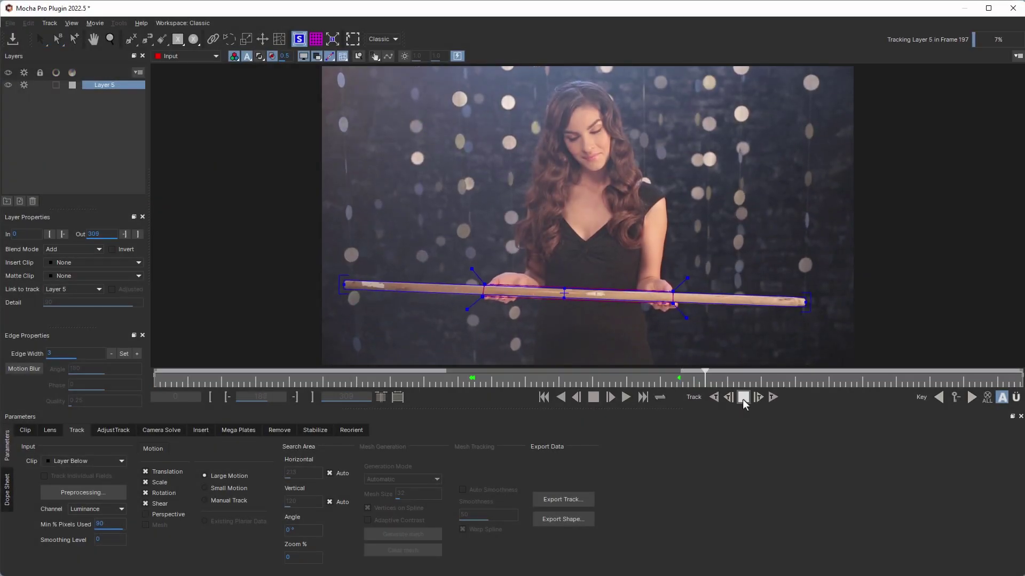
Stop tracking the stick, then correct the drift by moving its reference point back onto the stick's end on frame 209
click(742, 398)
click(521, 305)
click(520, 309)
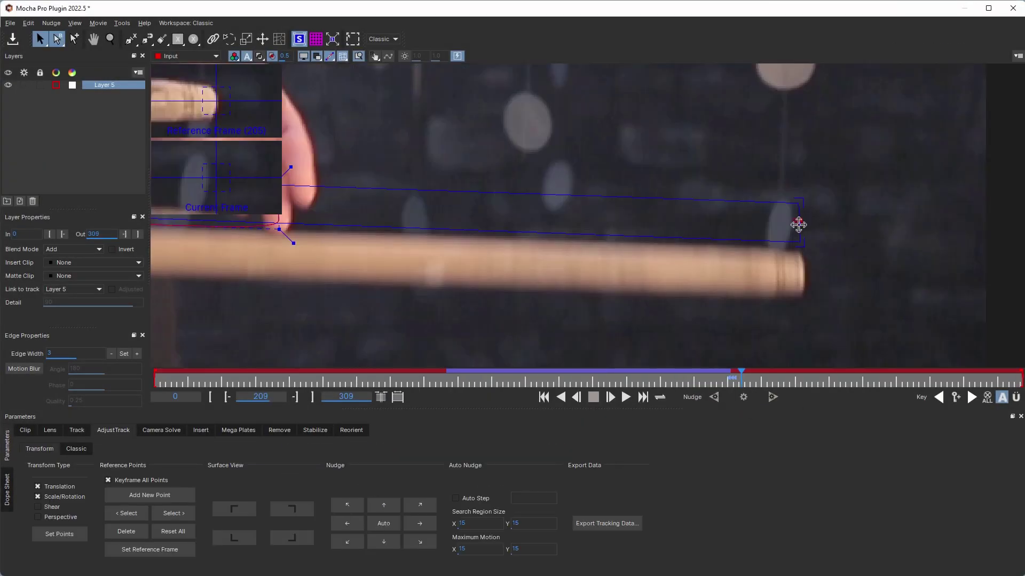
drag(798, 225, 804, 272)
drag(514, 106, 509, 170)
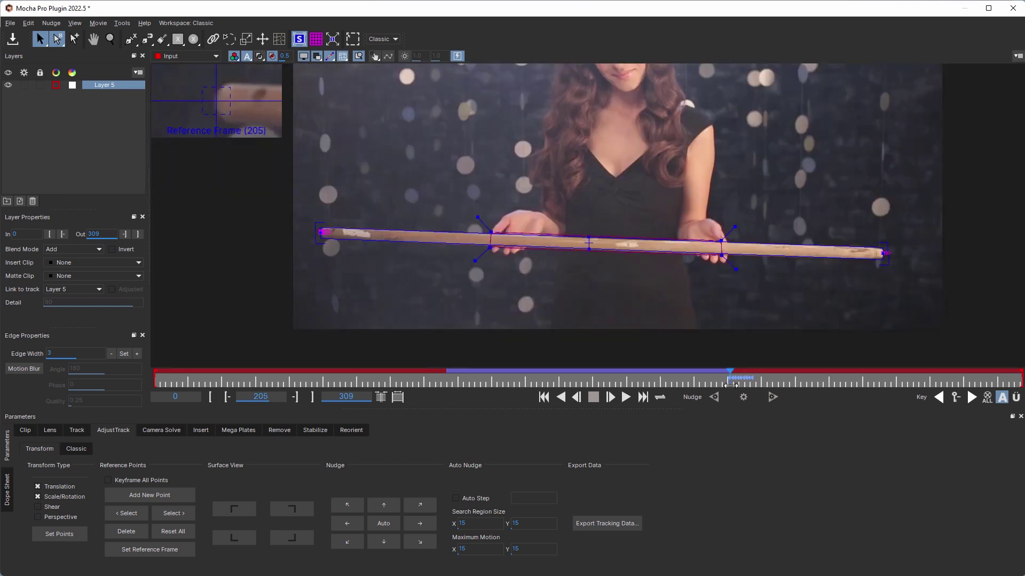
mouse_move(731, 380)
mouse_down()
mouse_move(752, 380)
mouse_move(728, 383)
mouse_move(746, 390)
mouse_up()
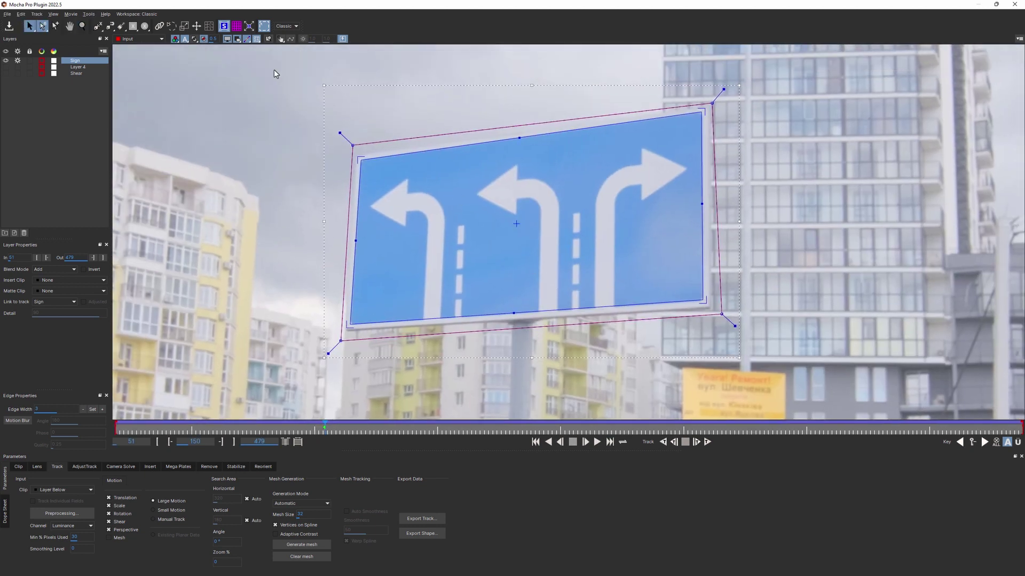
Play back the Sign layer's track and open AdjustTrack for it
key(space)
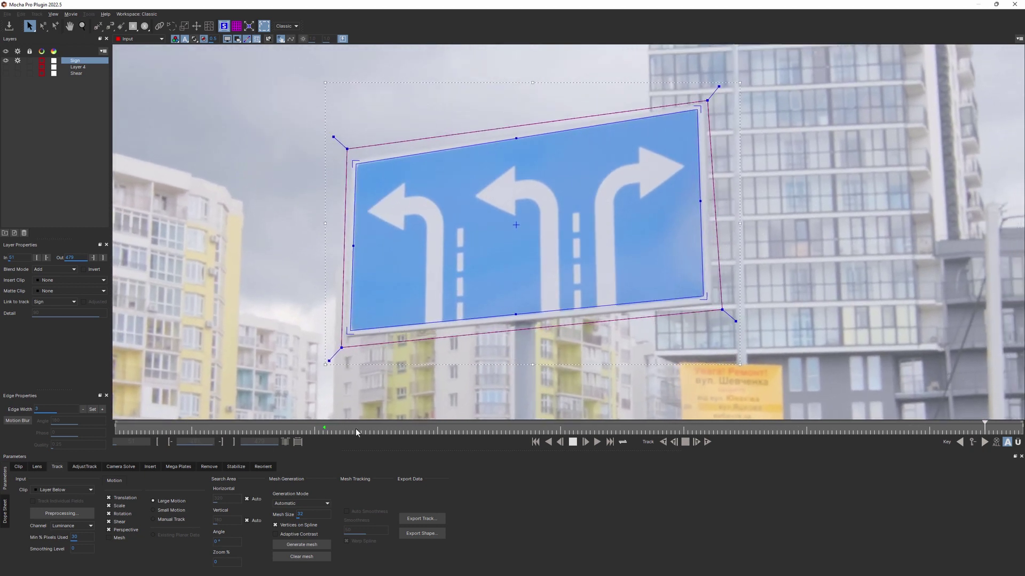
key(z)
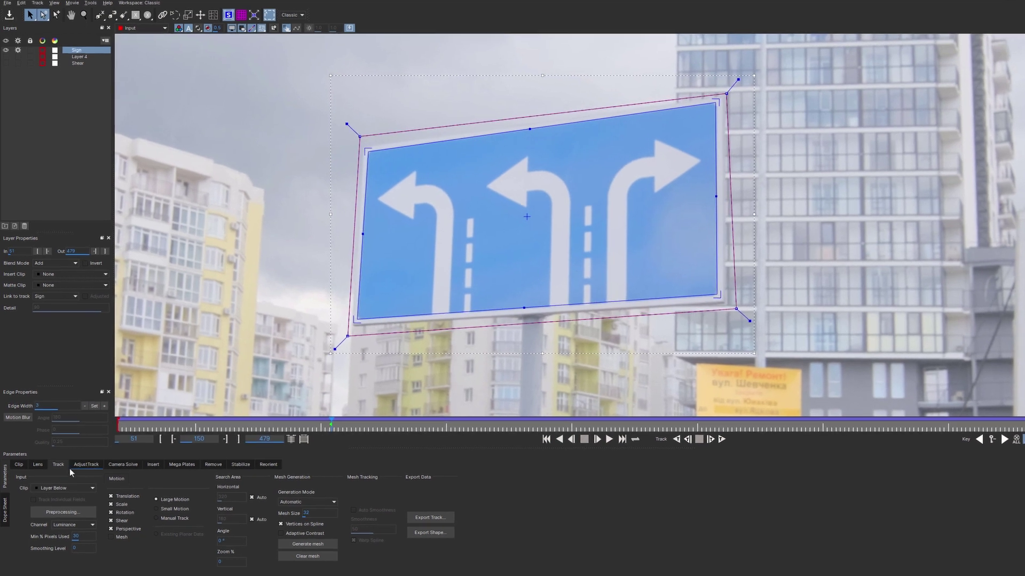
click(78, 467)
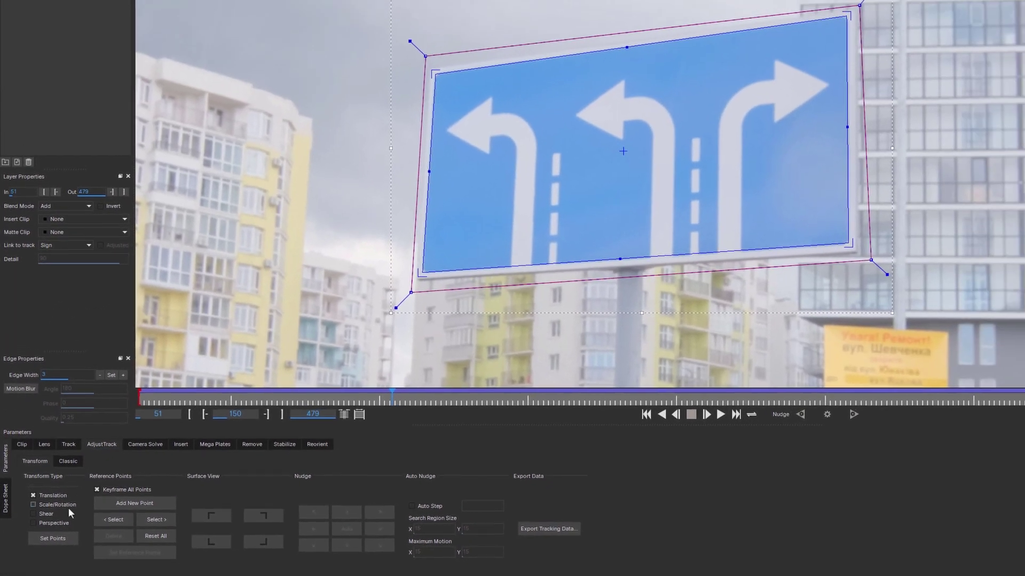
Build up the sign's reference points with Translation, Scale/Rotation, Shear and Perspective, trying out point moves on frame 151
click(626, 158)
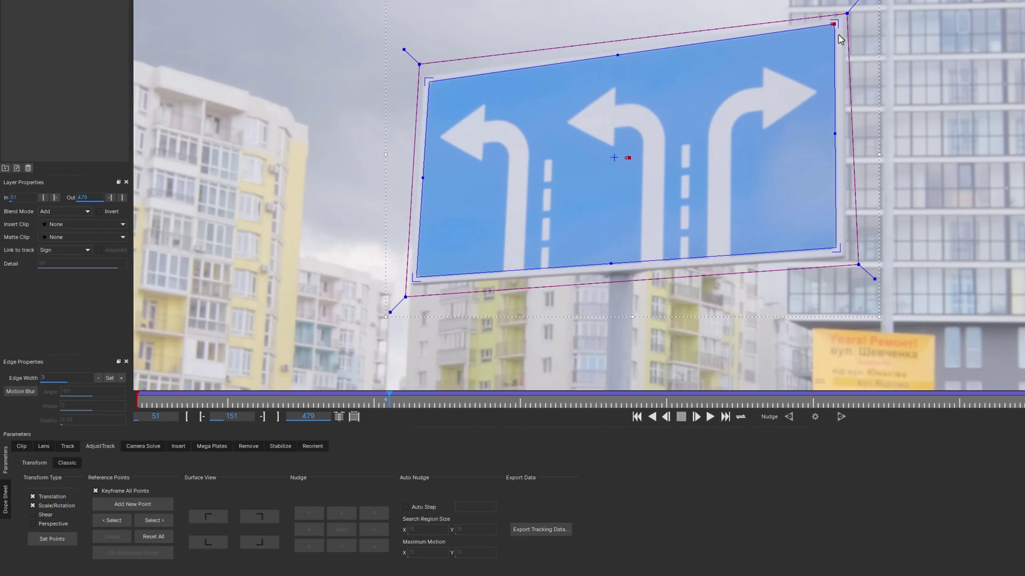
drag(833, 25, 770, 75)
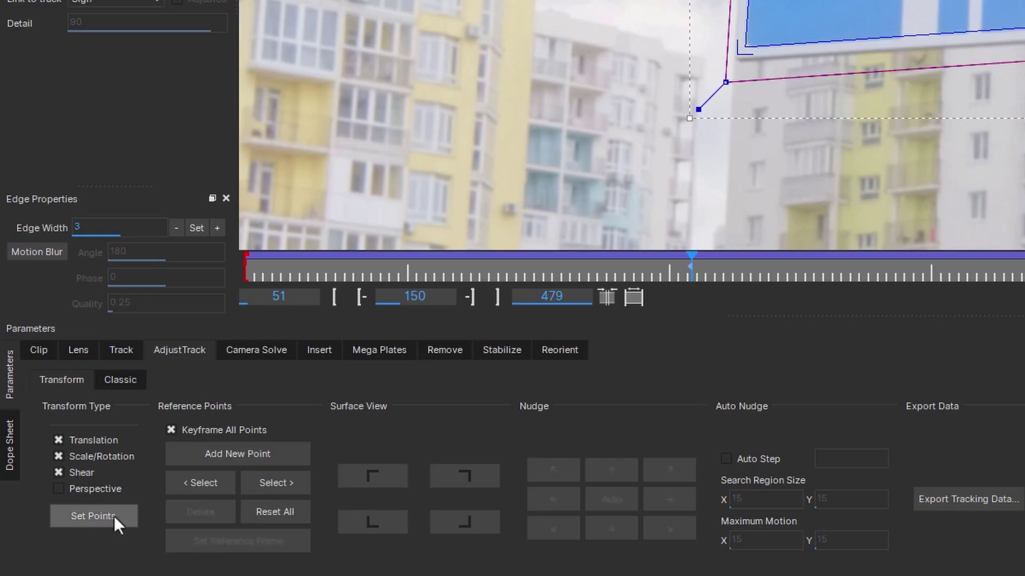
click(115, 521)
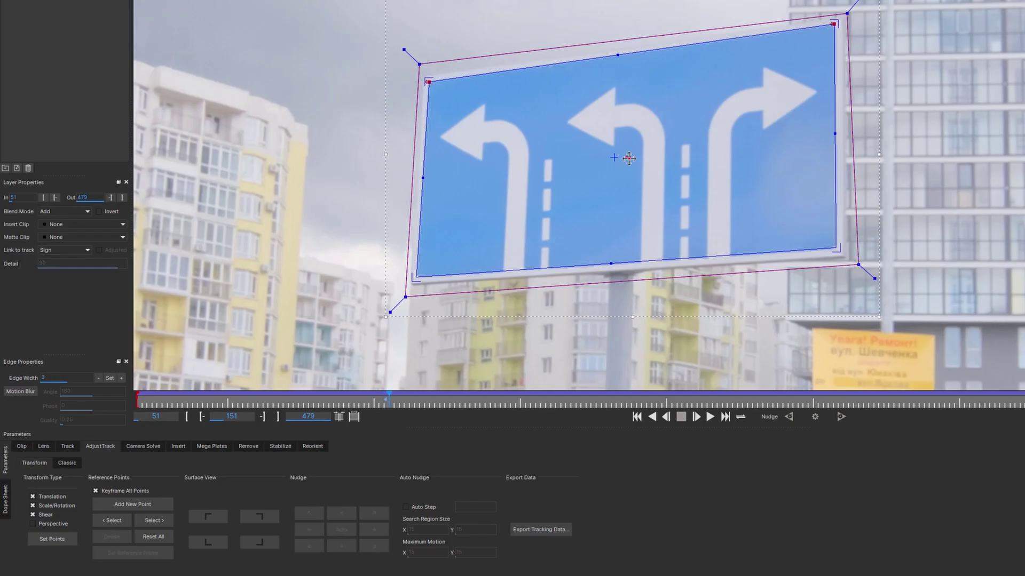
mouse_move(628, 158)
mouse_down()
mouse_move(571, 165)
mouse_move(652, 171)
mouse_move(608, 159)
mouse_move(656, 160)
mouse_move(629, 158)
mouse_up()
key(Left)
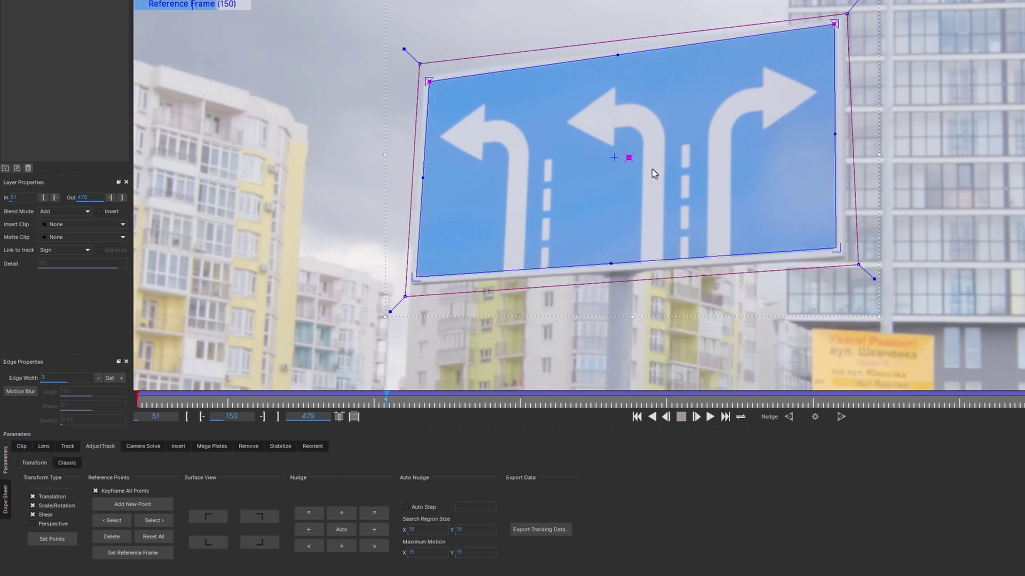
click(59, 526)
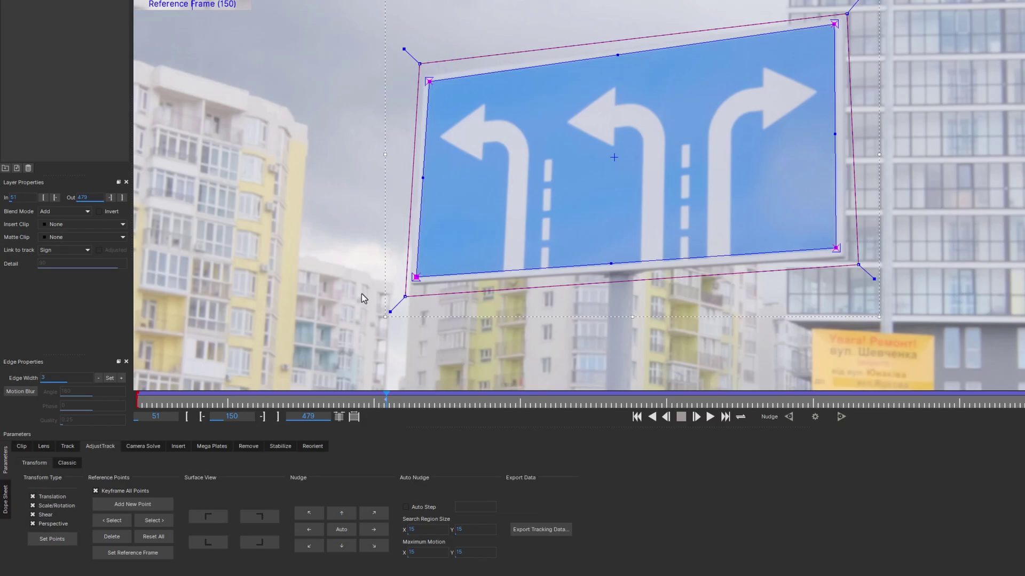
Try distorting the sign's perspective by moving its corner points on frame 151, and undo each move
key(Right)
drag(747, 45, 622, 74)
key(ctrl+z)
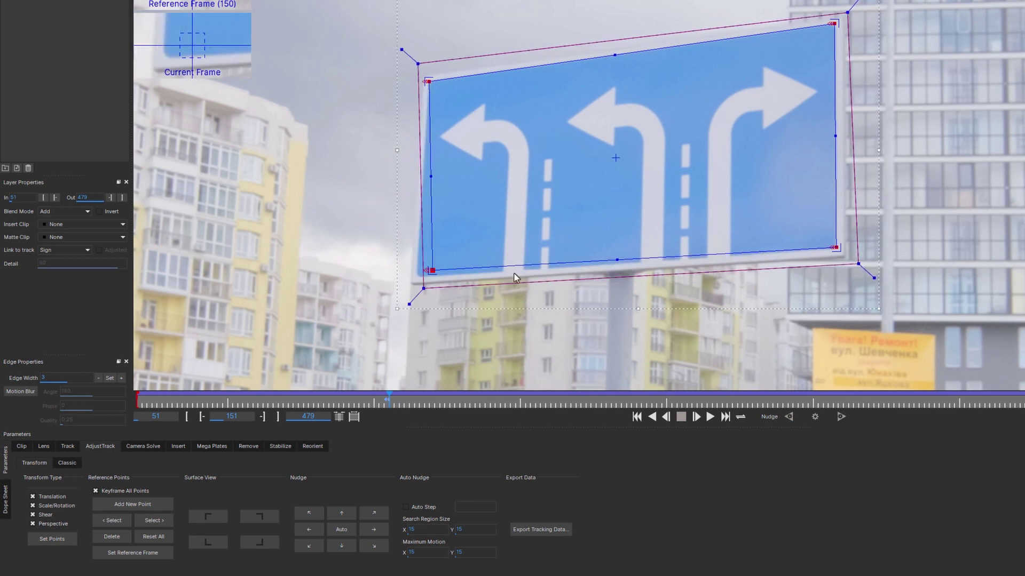
key(ctrl+z)
drag(836, 247, 886, 256)
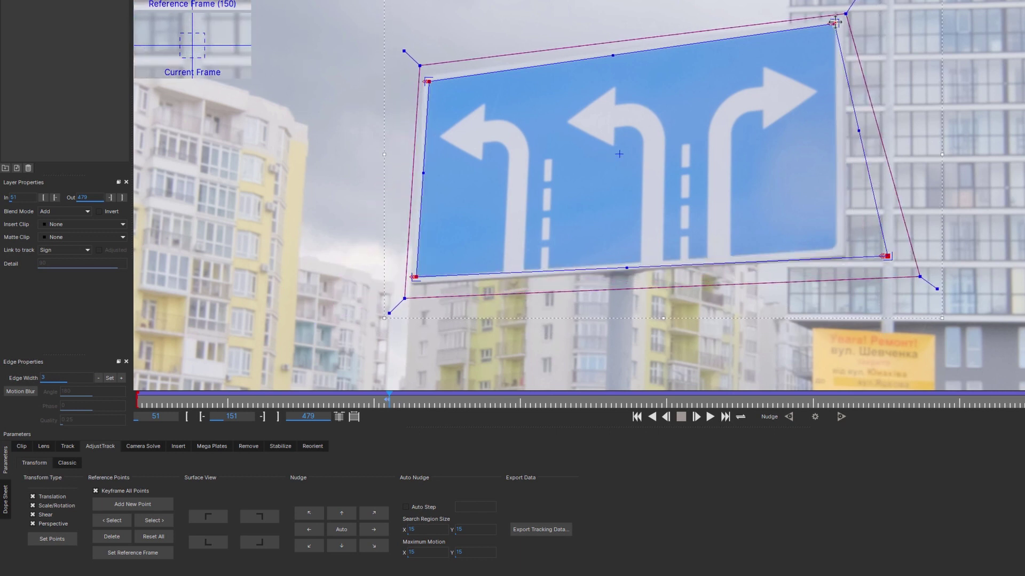
drag(834, 22, 863, 16)
key(ctrl+z)
key(ctrl+z)
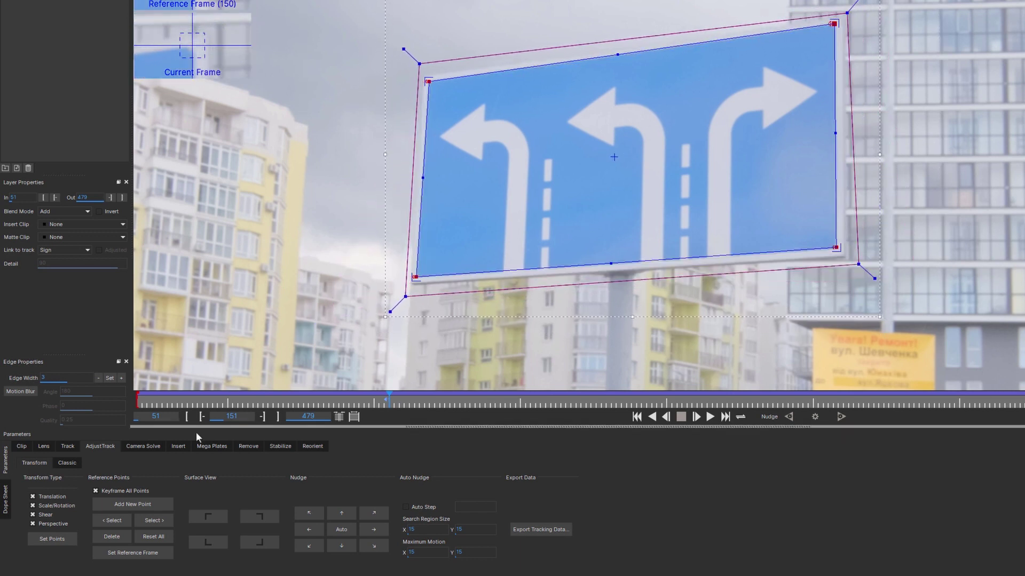
Select the sign's two left corner points on frame 151 and fine-adjust the lower-left one
click(481, 160)
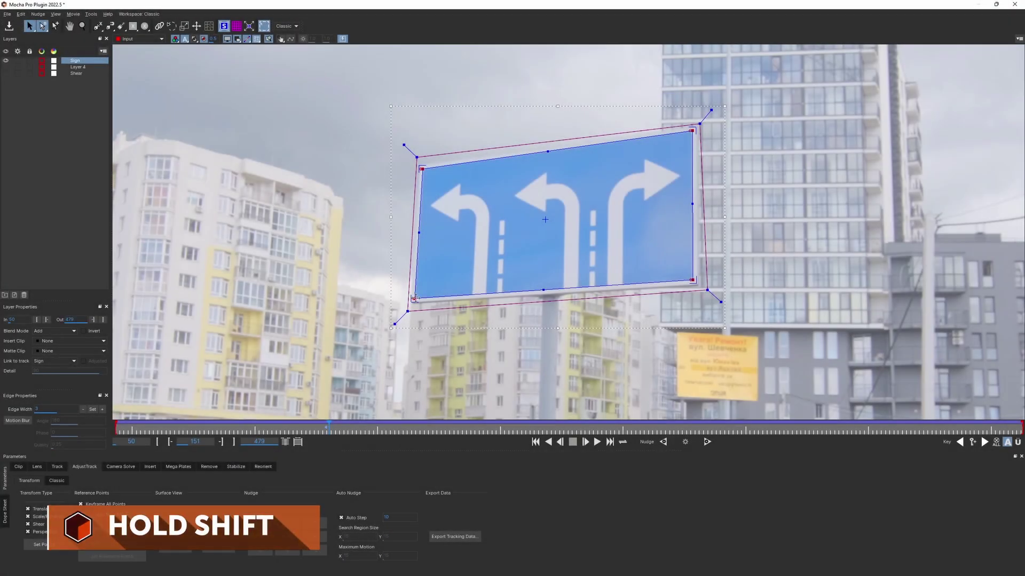
click(414, 298)
shift+click(422, 169)
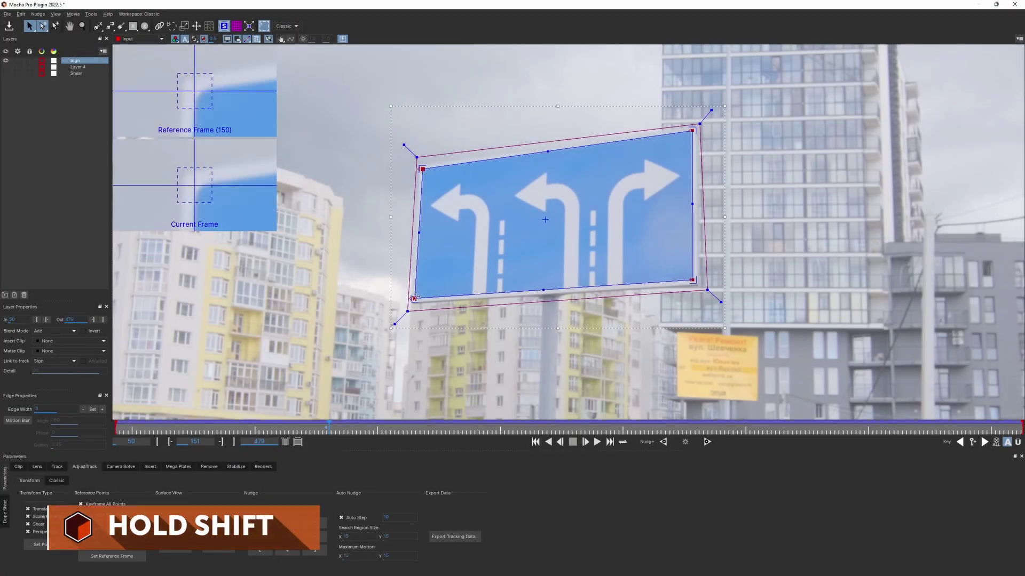
mouse_move(415, 297)
mouse_down()
mouse_move(429, 248)
mouse_move(410, 288)
mouse_move(414, 301)
mouse_move(462, 270)
mouse_move(427, 330)
mouse_move(417, 302)
mouse_move(422, 311)
mouse_up()
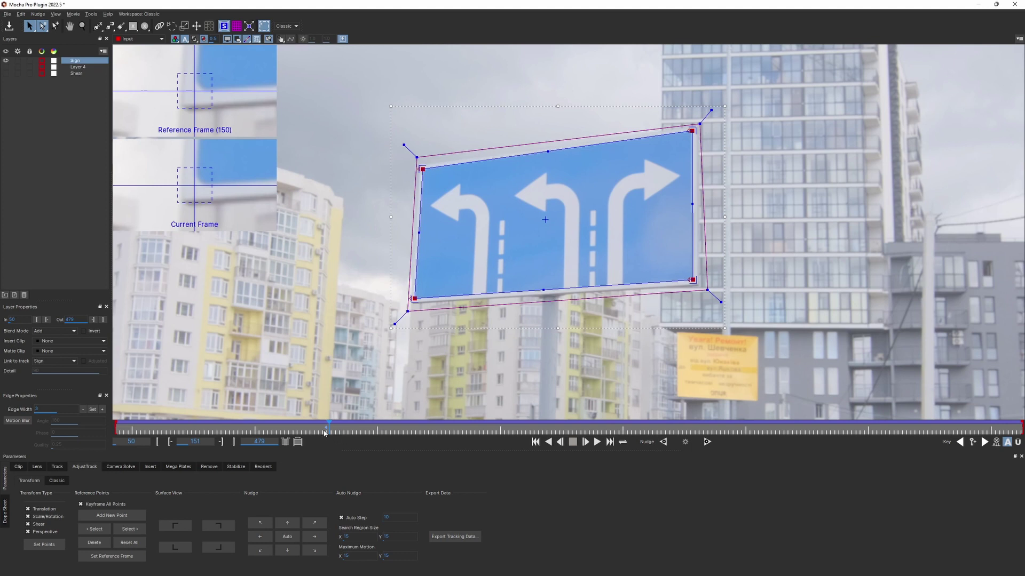
Go to frame 298, cycle through the sign's reference points and nudge them onto the sign's corners
drag(323, 434, 637, 436)
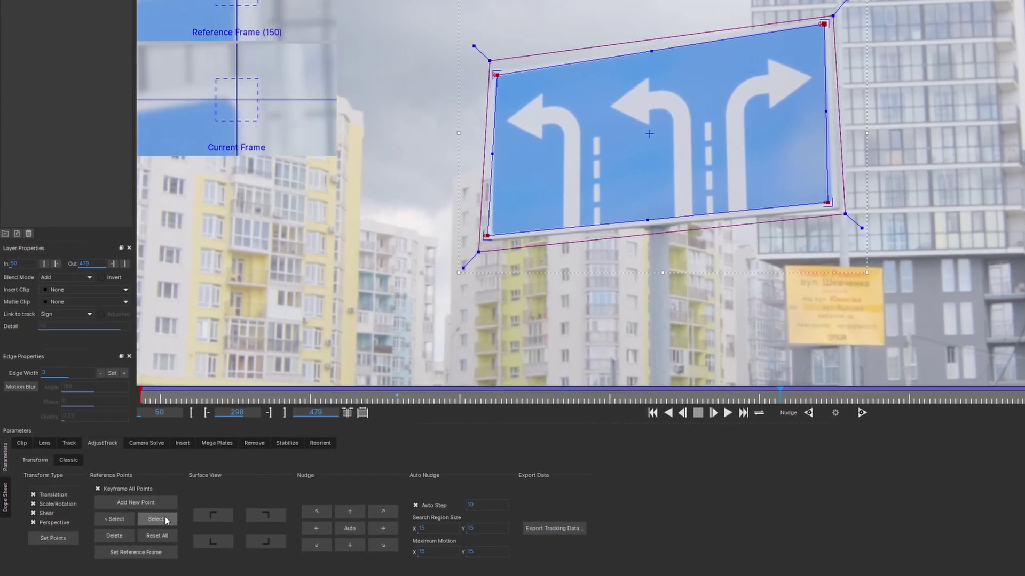
click(164, 516)
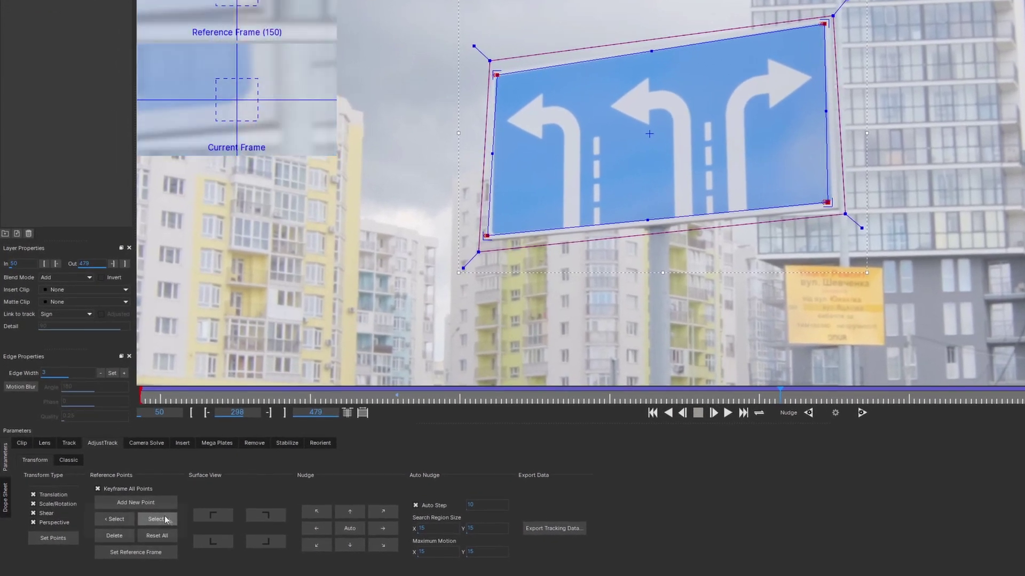
click(116, 521)
click(116, 521)
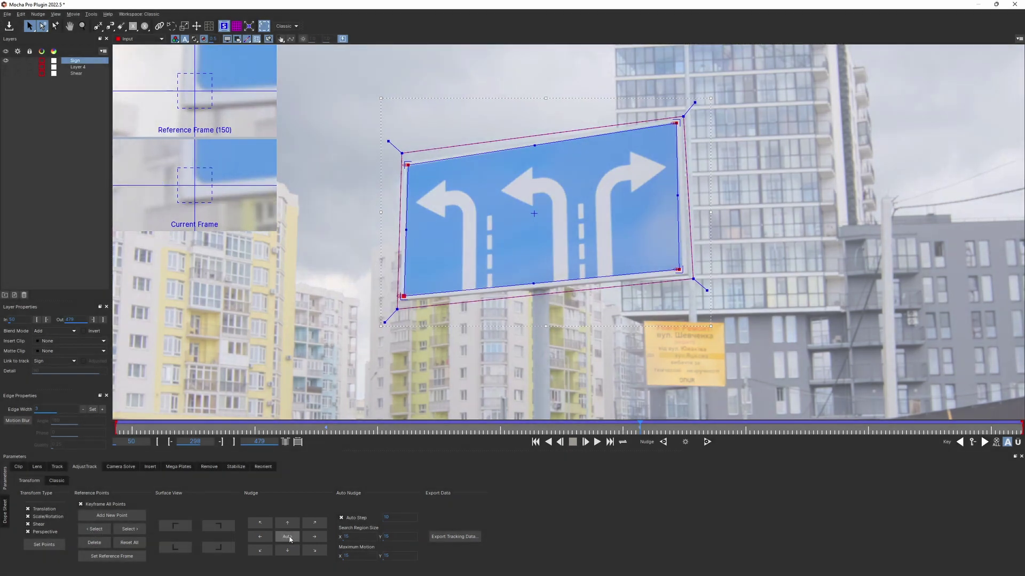
click(130, 530)
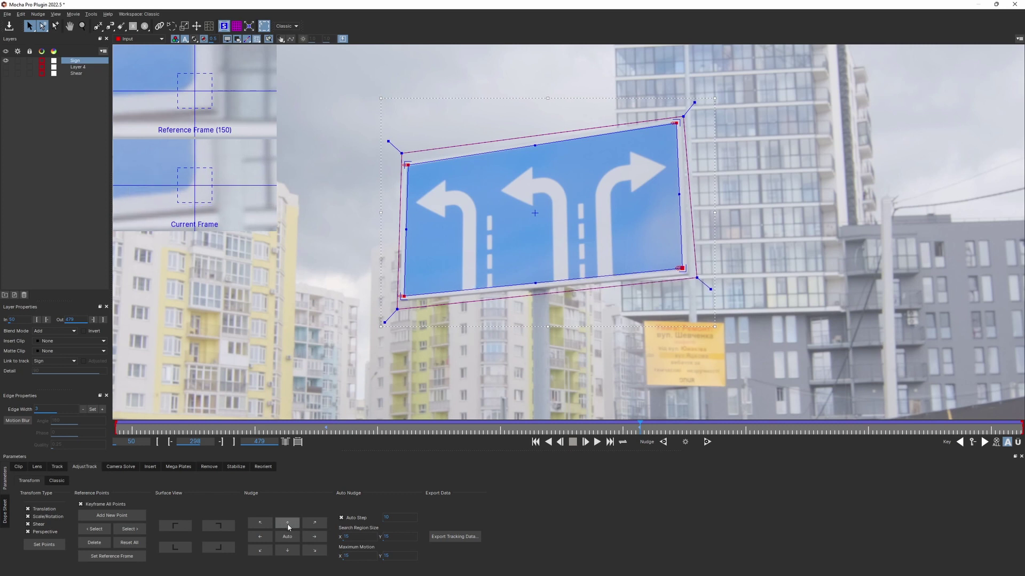
click(130, 529)
click(129, 530)
click(289, 537)
click(130, 530)
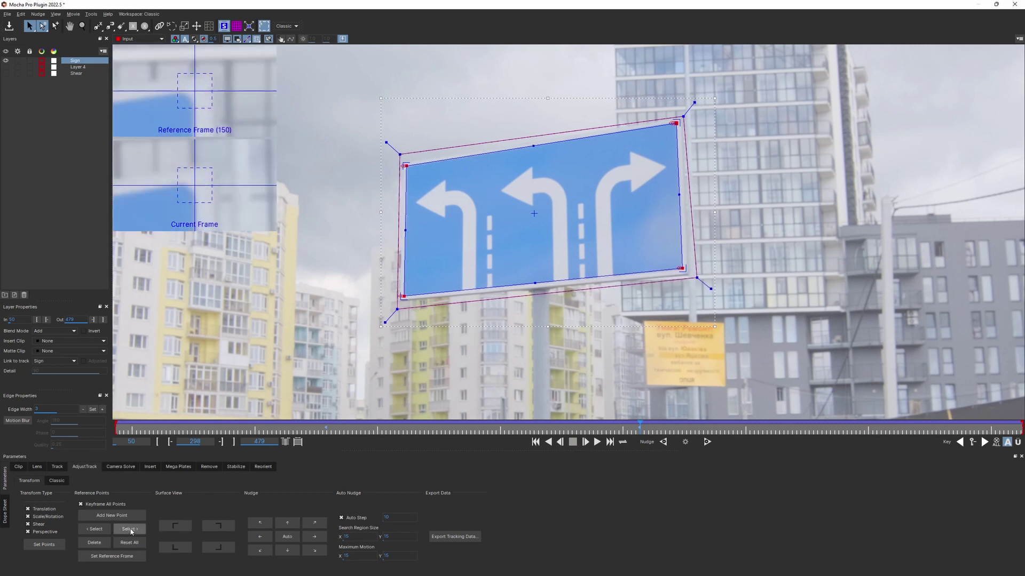
Go to frame 418 and reposition the sign's four corner reference points by hand
drag(639, 427, 894, 442)
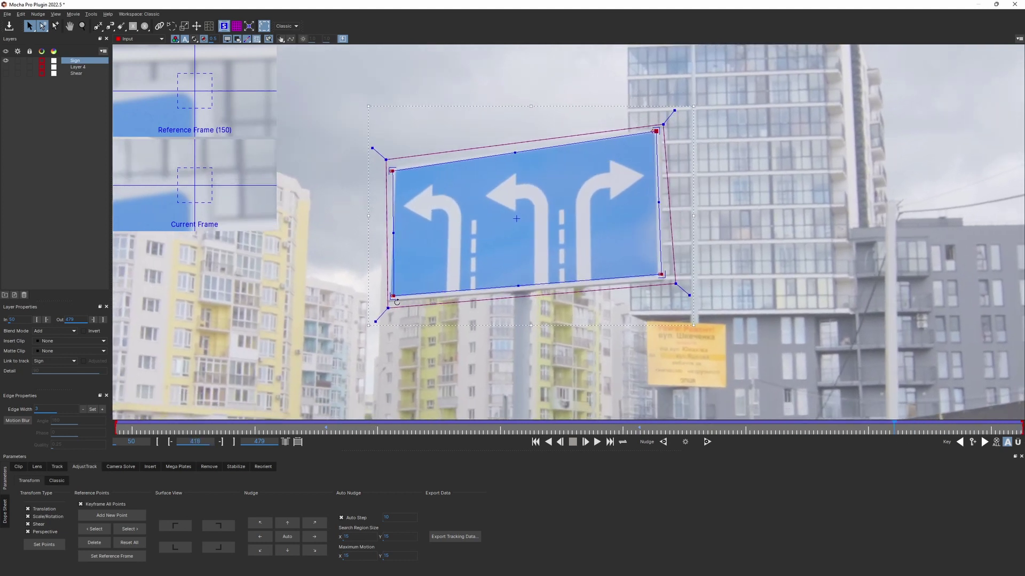
drag(393, 295, 390, 297)
drag(660, 275, 657, 275)
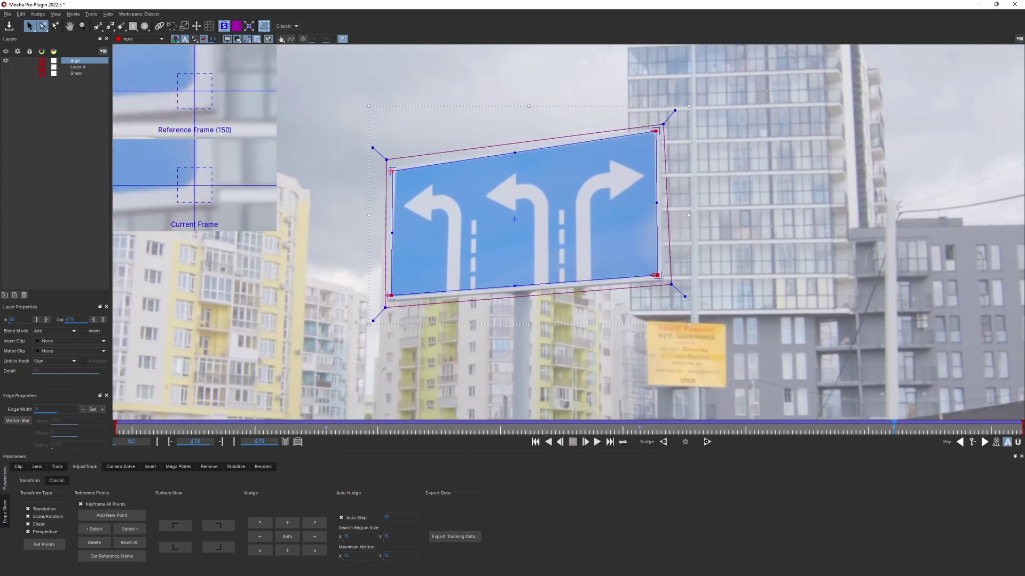
drag(391, 171, 393, 170)
drag(654, 130, 652, 131)
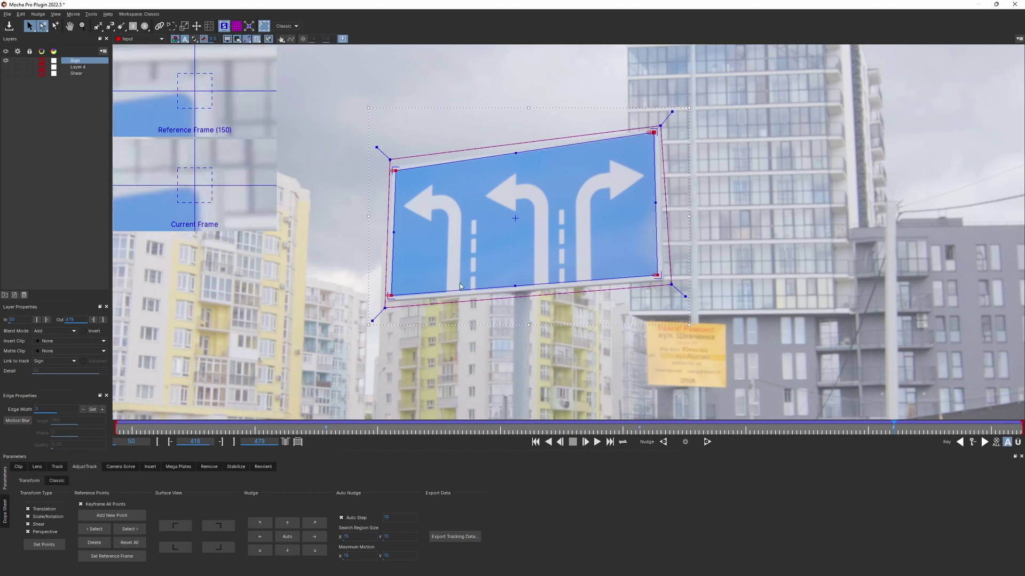
Nudge the sign's corner points into place on frame 479, then auto-nudge on a frame near the clip's start
click(391, 296)
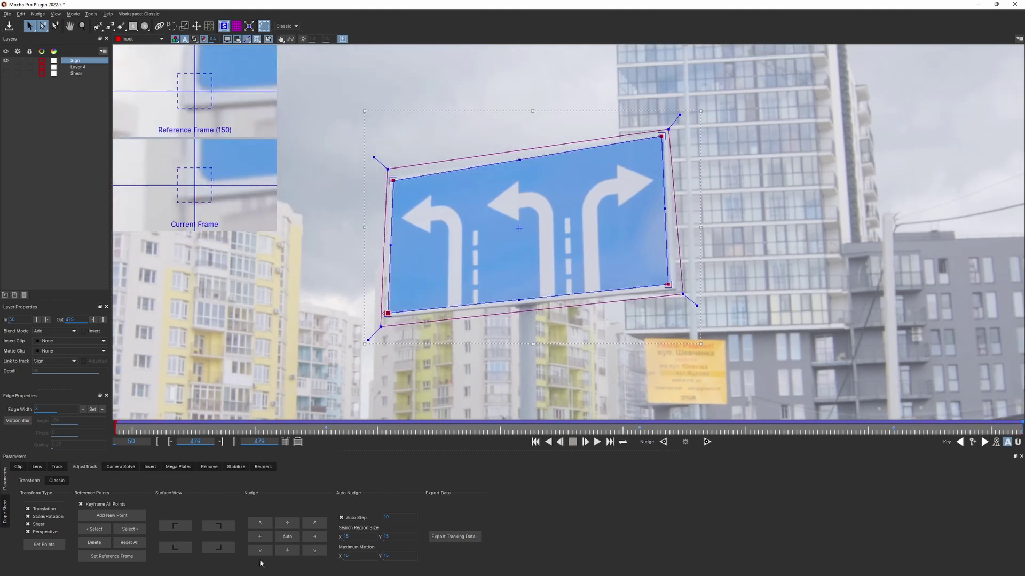
click(260, 552)
click(140, 530)
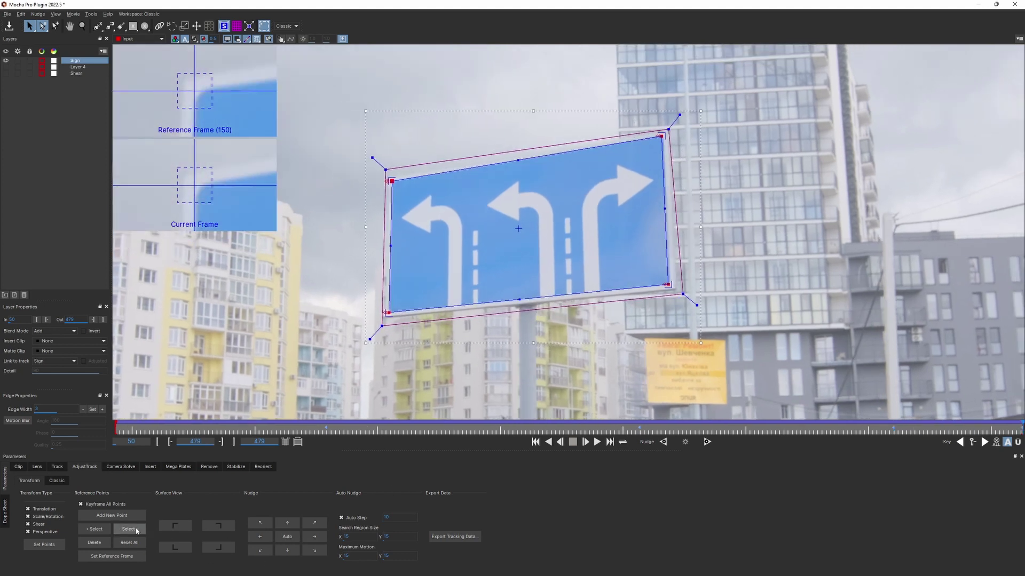
click(136, 530)
click(136, 531)
click(287, 536)
drag(320, 429, 164, 429)
click(291, 538)
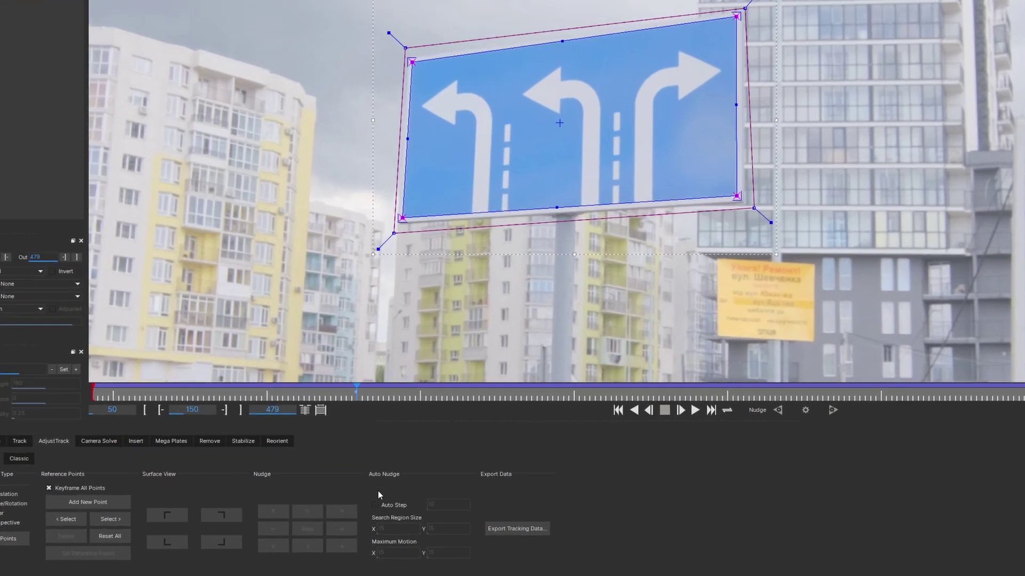
Enable Auto Step at 10 frames and auto-nudge the sign's points forward and backward from frame 150
click(341, 517)
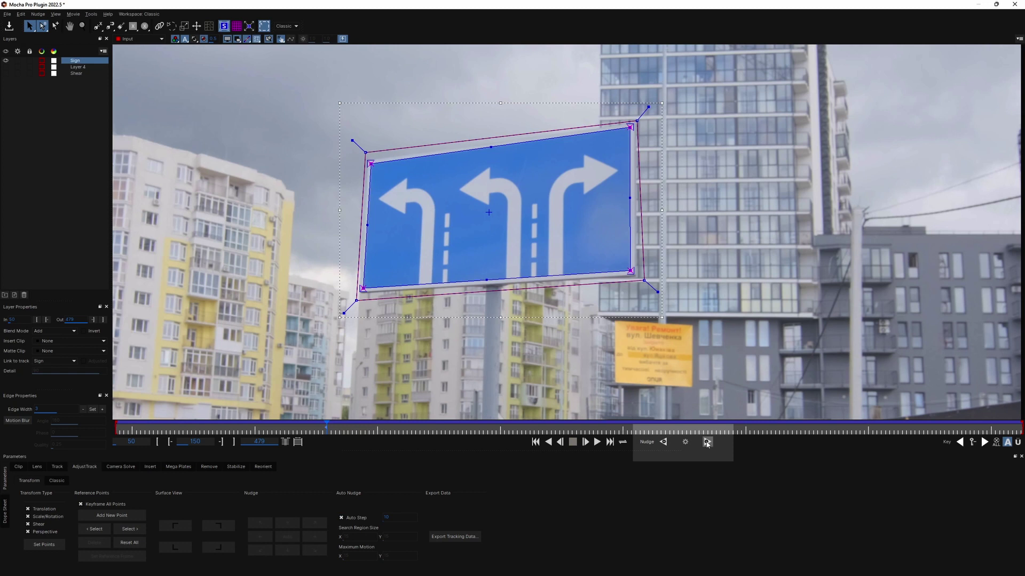
click(707, 443)
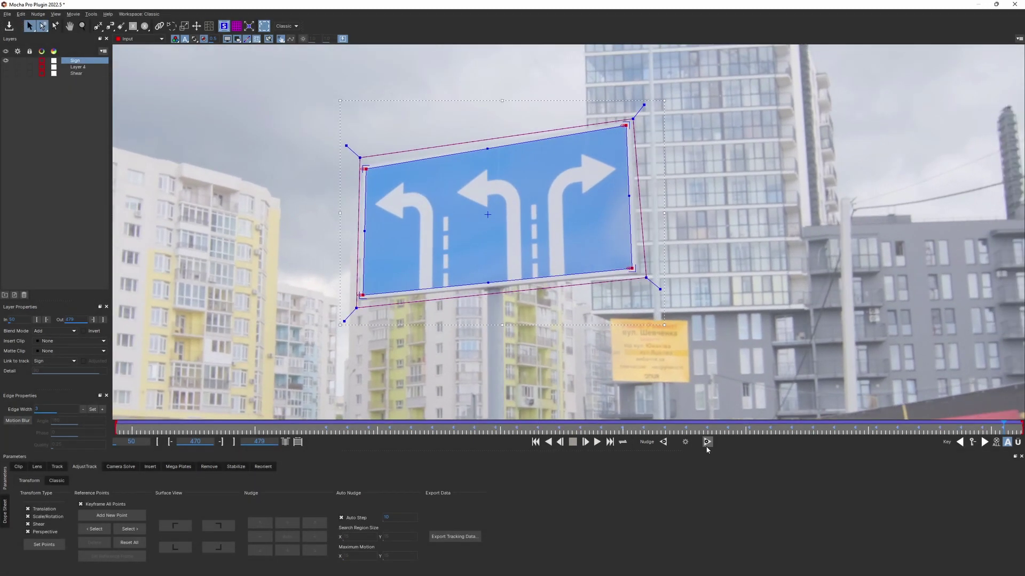
click(323, 430)
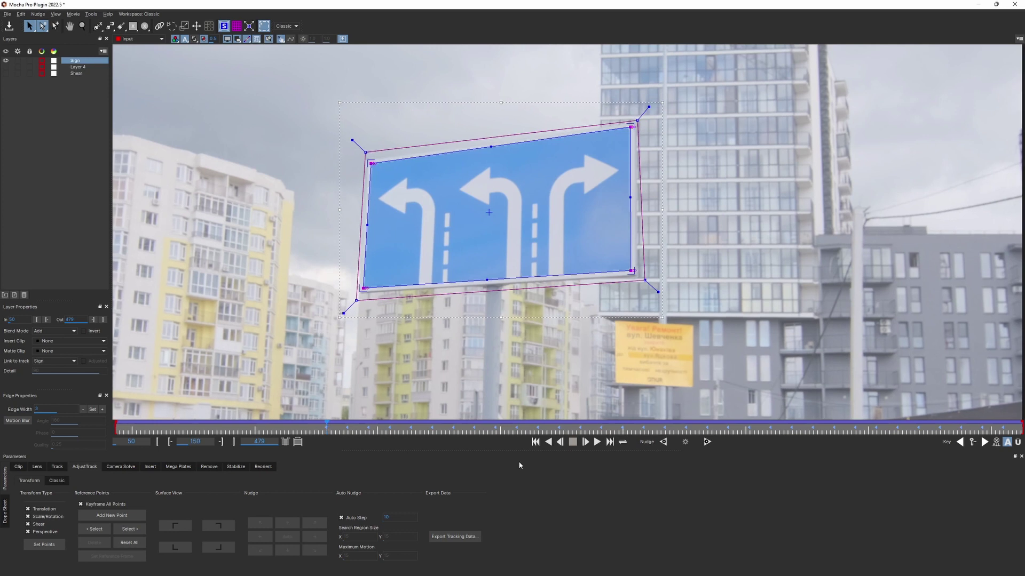
click(662, 442)
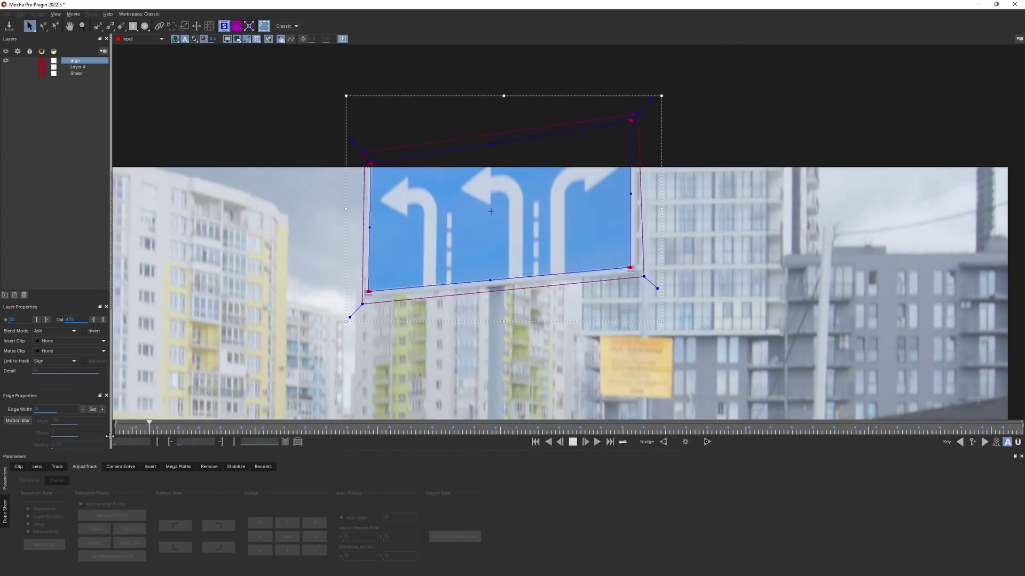
click(325, 429)
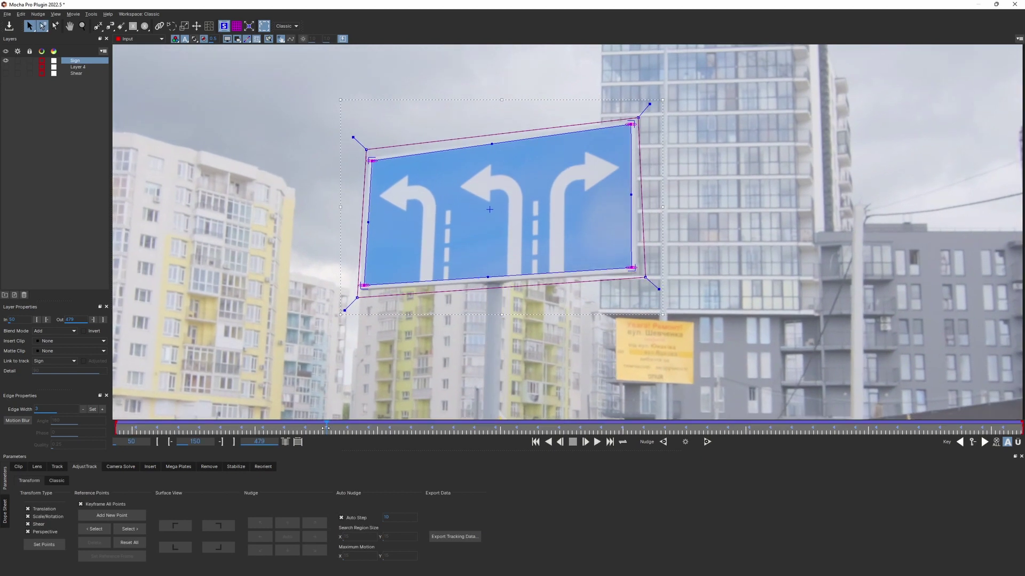
Copy the sign's tracking data to the clipboard in After Effects CC Power Pin format
click(473, 537)
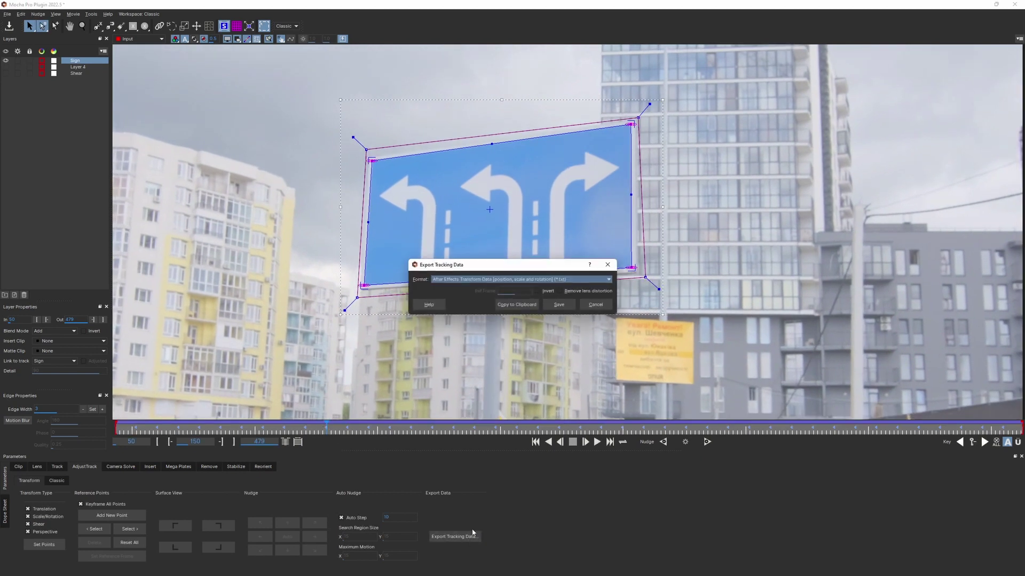
click(520, 280)
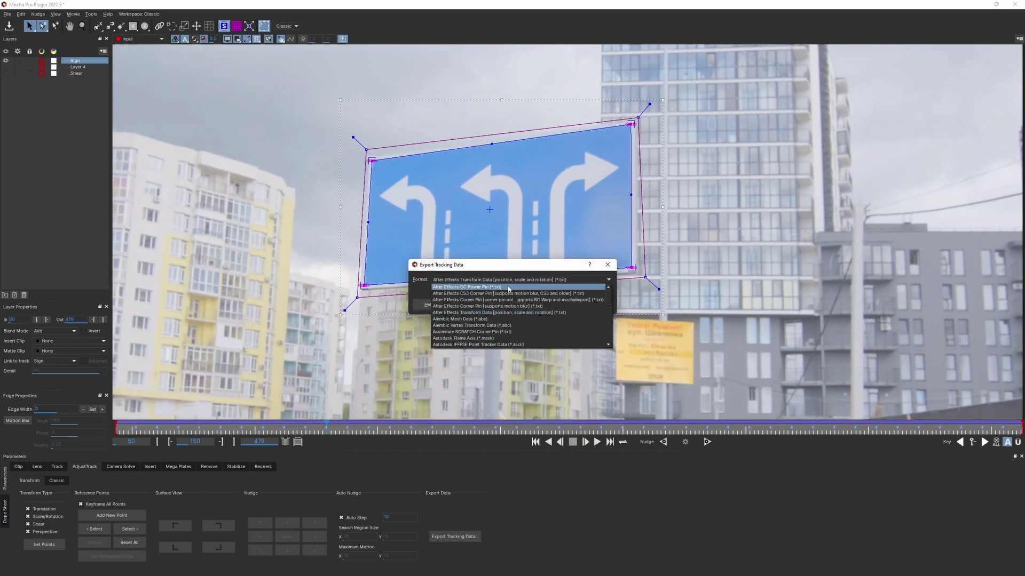
click(508, 288)
click(512, 306)
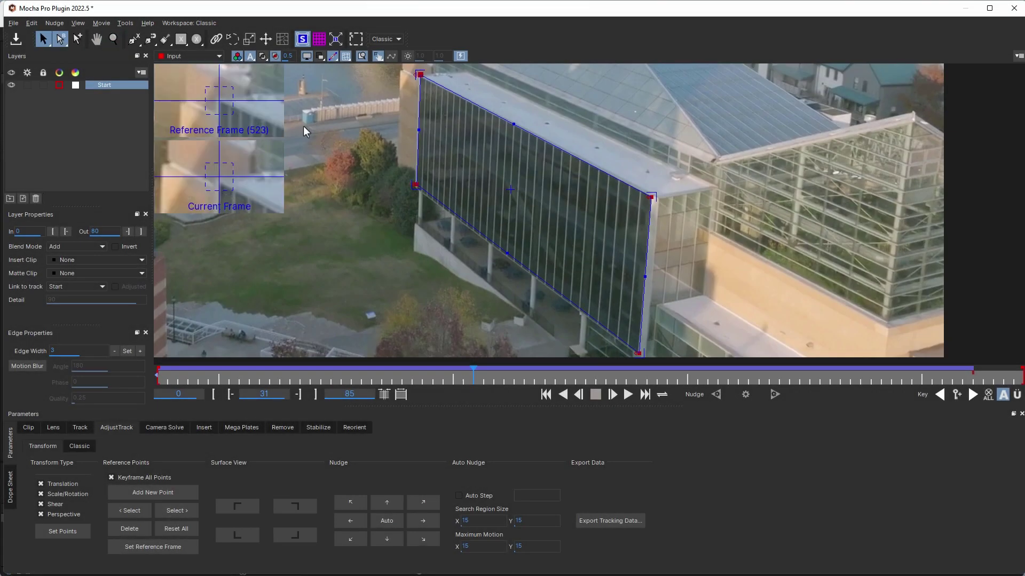
Auto-nudge the glass facade's reference points one after another on frame 31
click(386, 524)
click(174, 513)
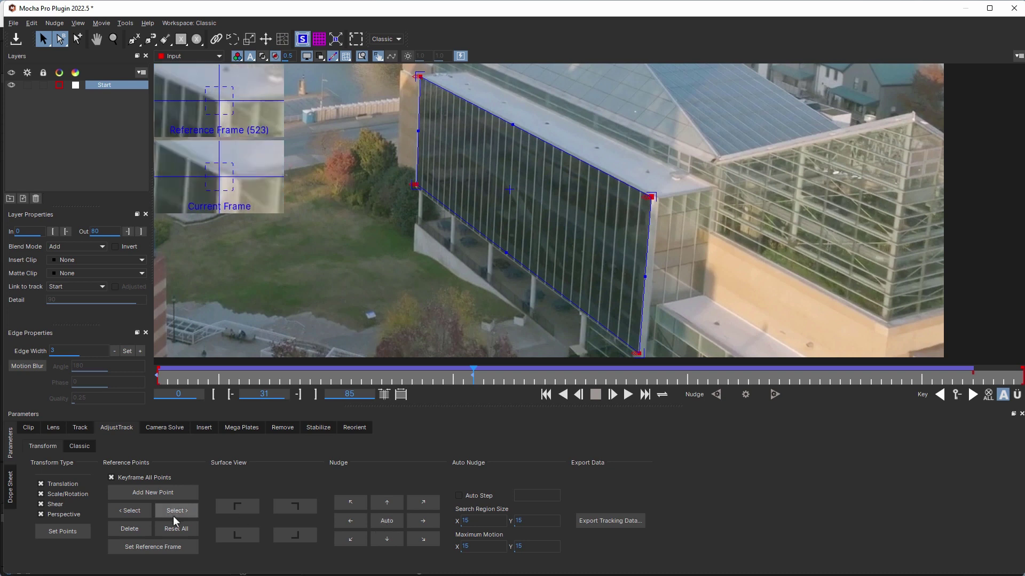
click(387, 522)
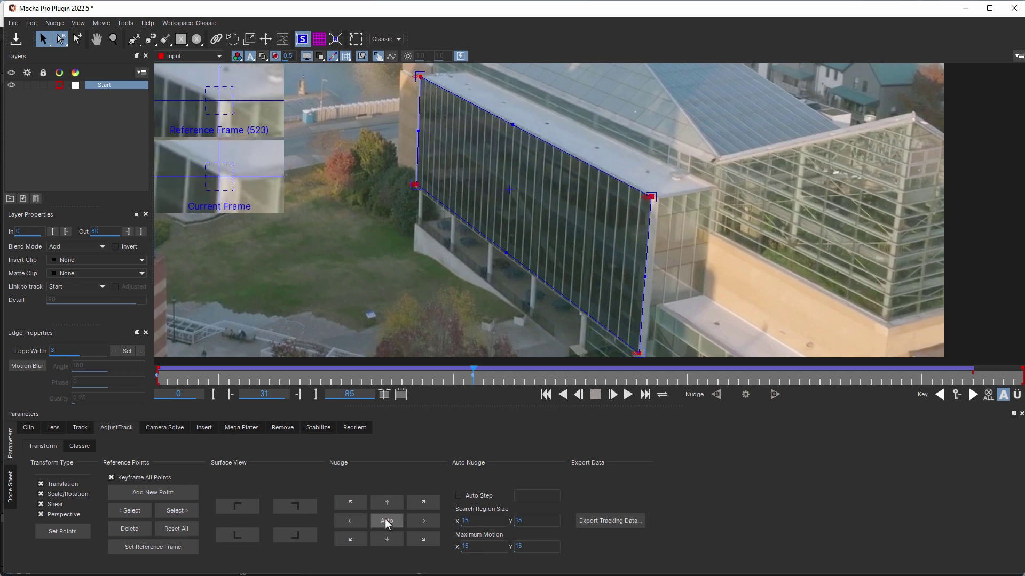
click(174, 513)
click(393, 521)
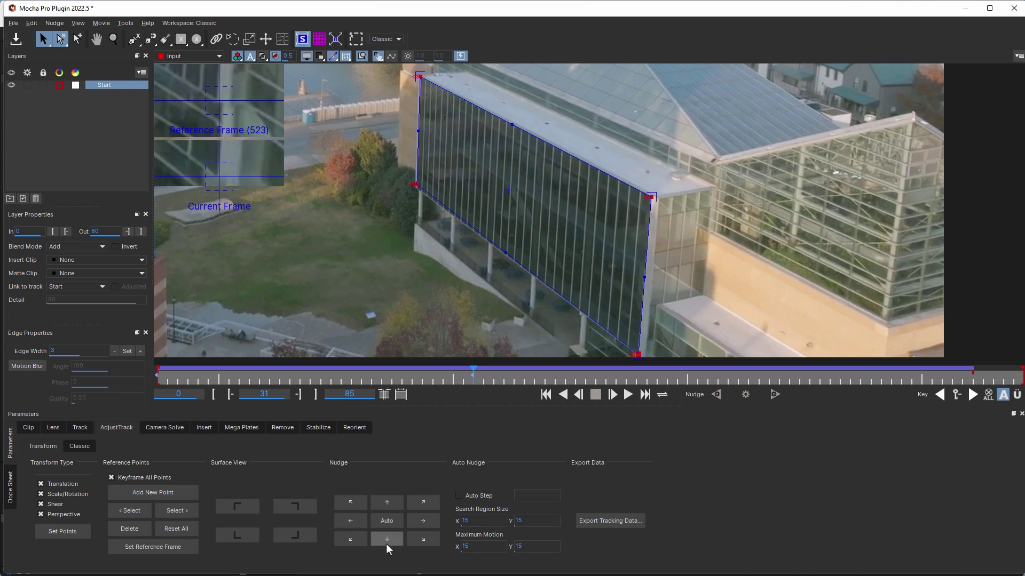
click(137, 509)
click(393, 524)
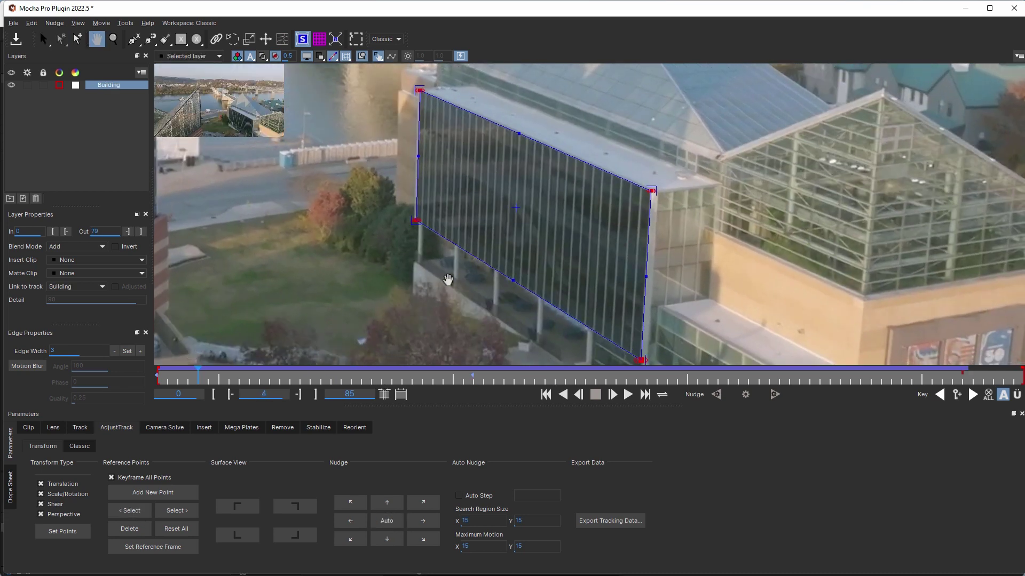
Play the building clip and scrub back to its start to check the facade's track
click(446, 277)
key(space)
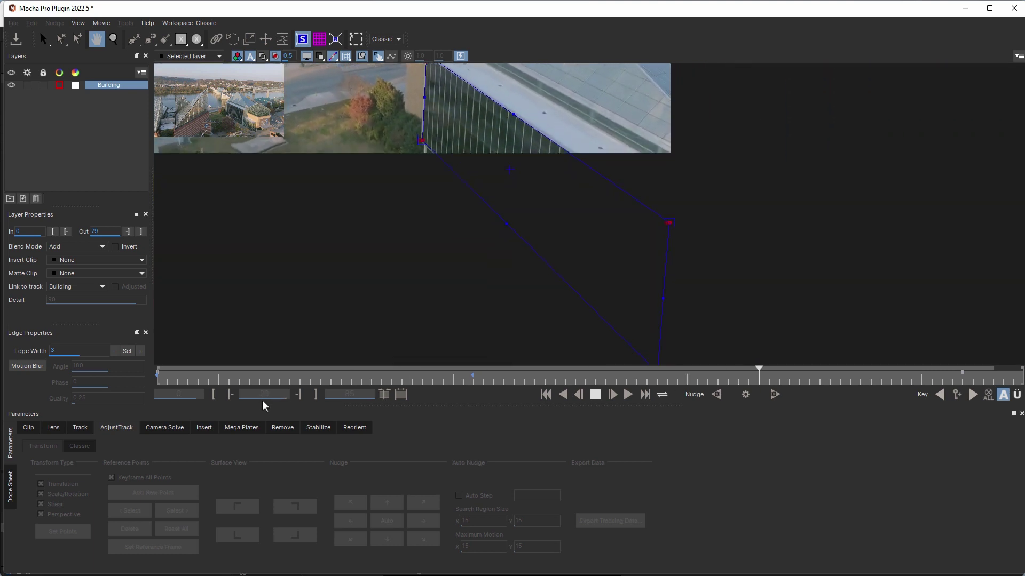
key(space)
drag(815, 377, 140, 390)
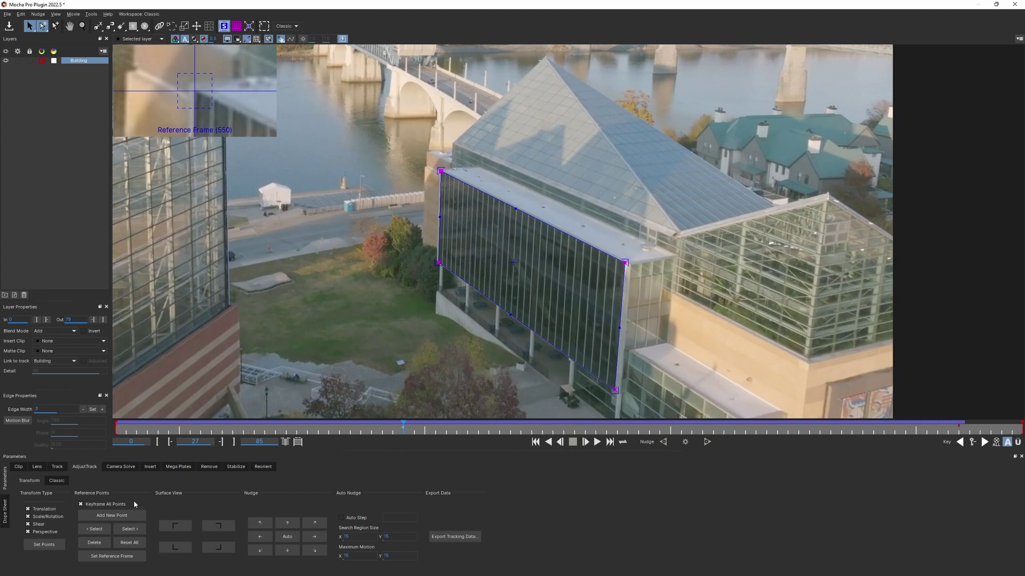
Shift the facade's upper-left reference point on frame 0 and inspect the AdjustTransform keyframes in the dope sheet
drag(403, 427, 115, 427)
drag(438, 181, 439, 178)
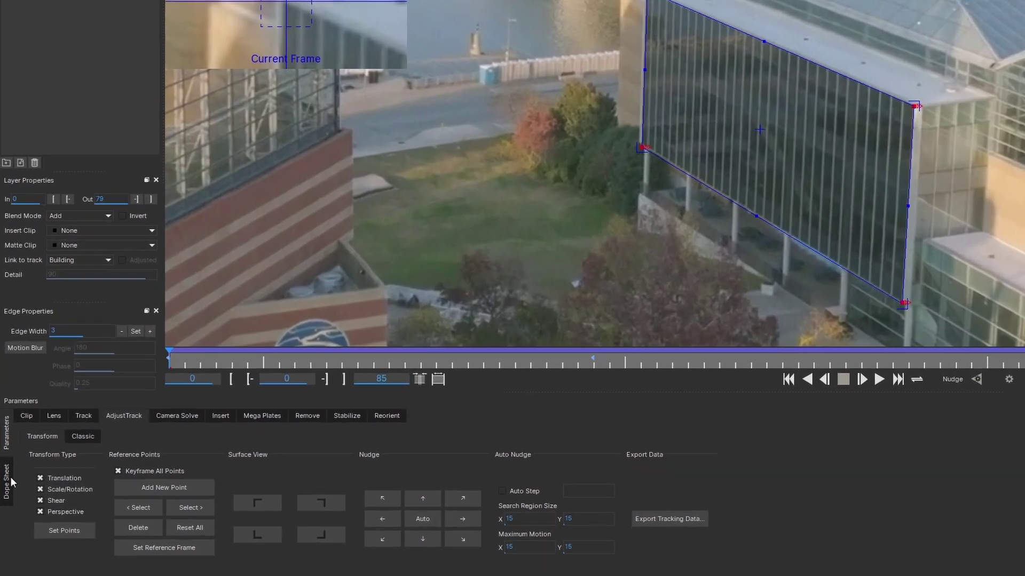
click(4, 511)
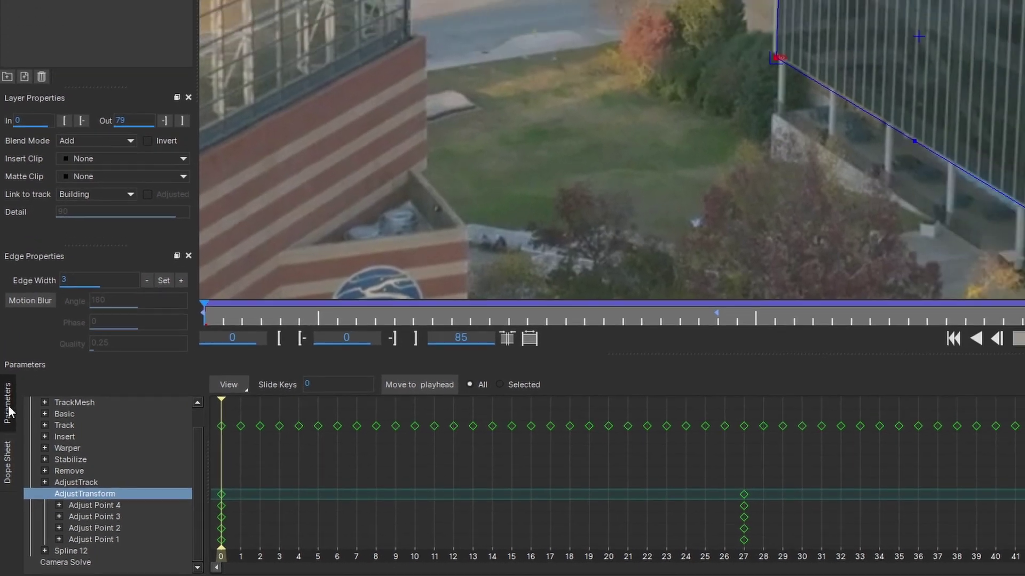
click(9, 373)
On frame 15, disable Keyframe All Points, move only the facade's upper-left point and show the dope sheet
click(374, 378)
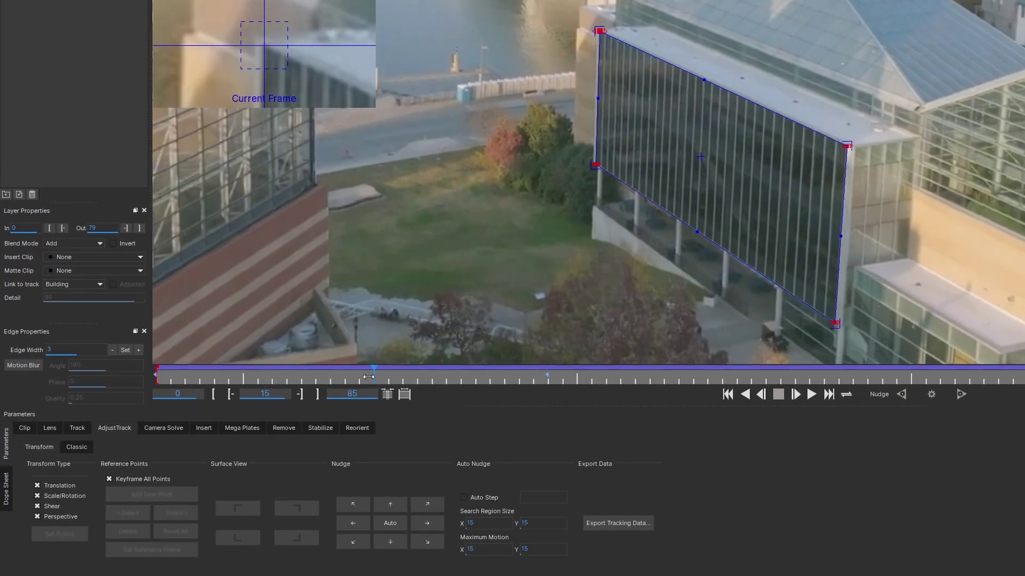
click(141, 480)
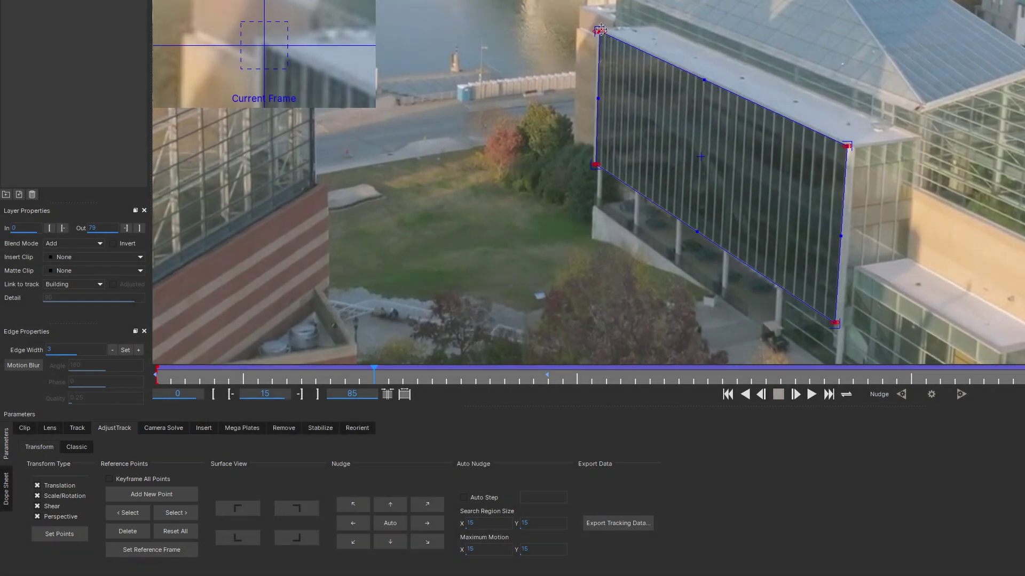
drag(562, 70, 575, 88)
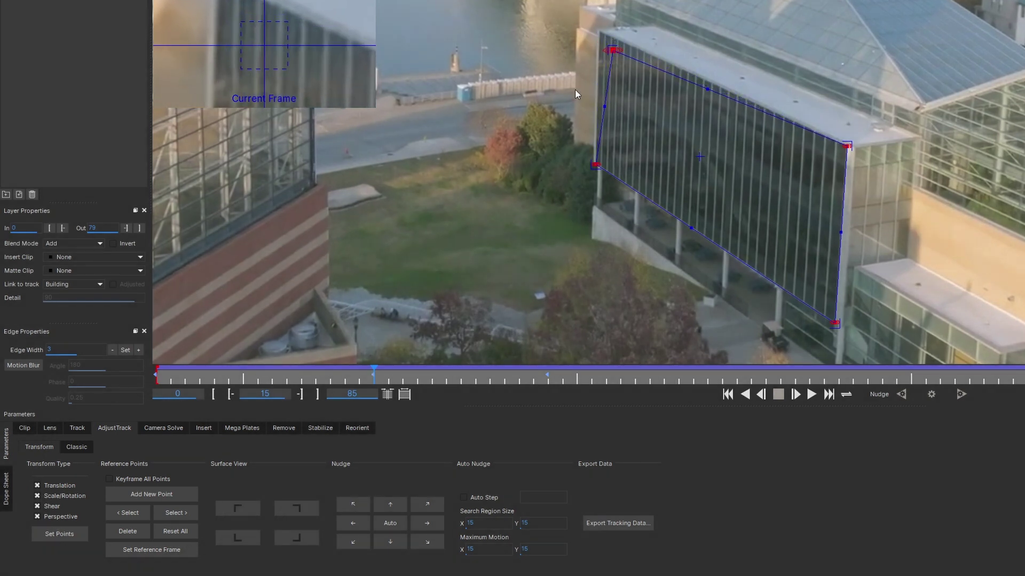
click(11, 496)
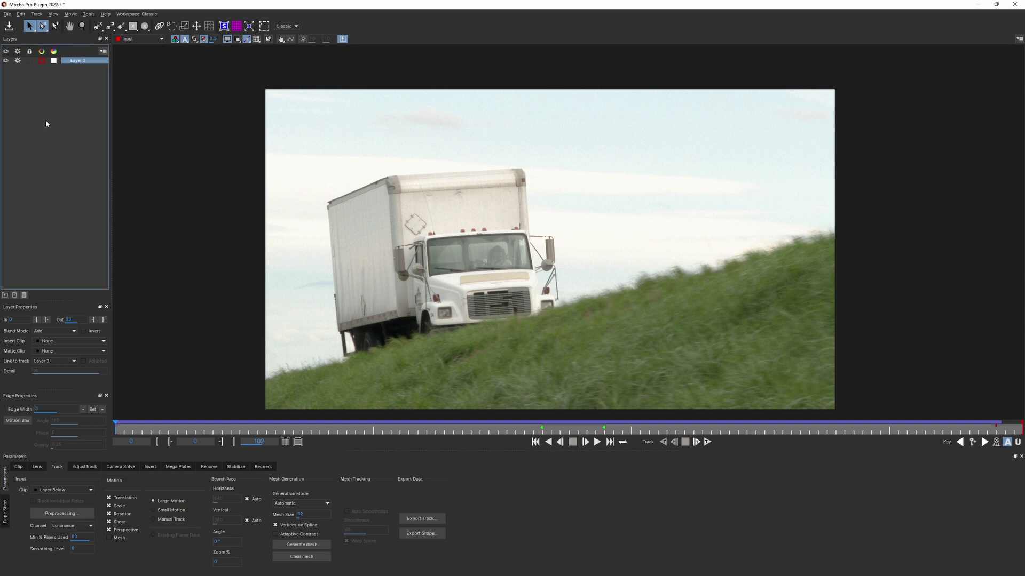
Scrub and play the truck clip to review the motion of the truck's side
click(144, 428)
drag(144, 427, 91, 383)
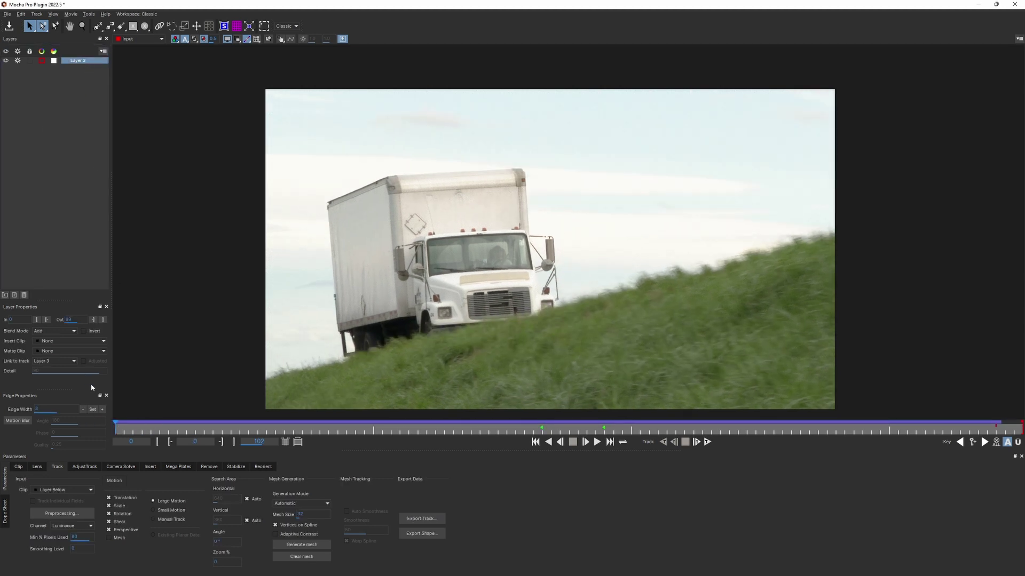
key(space)
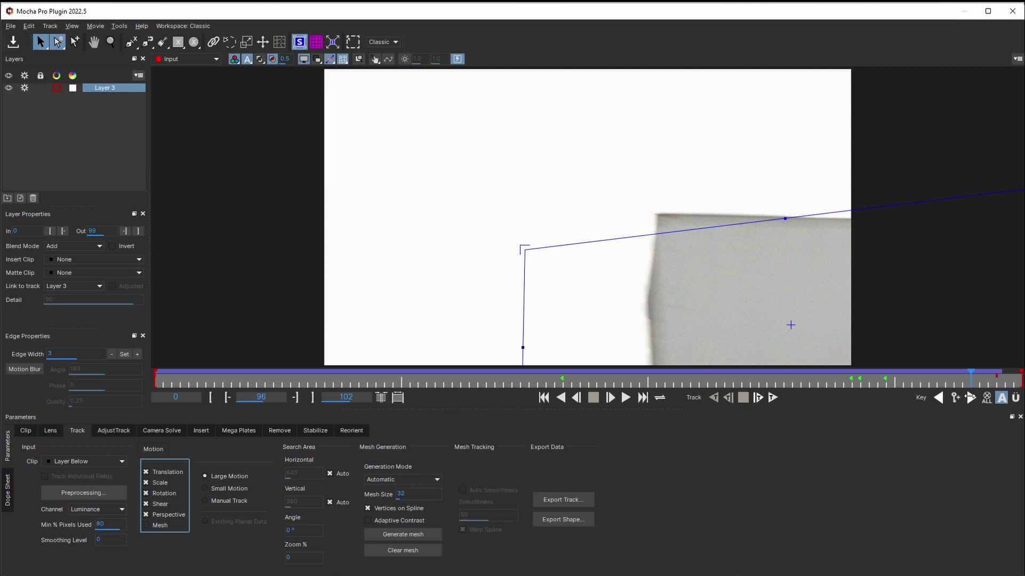
Compare frames around 55 and set AdjustTrack points on the truck side's corners at frame 55, with all four transform types enabled
drag(958, 398, 619, 383)
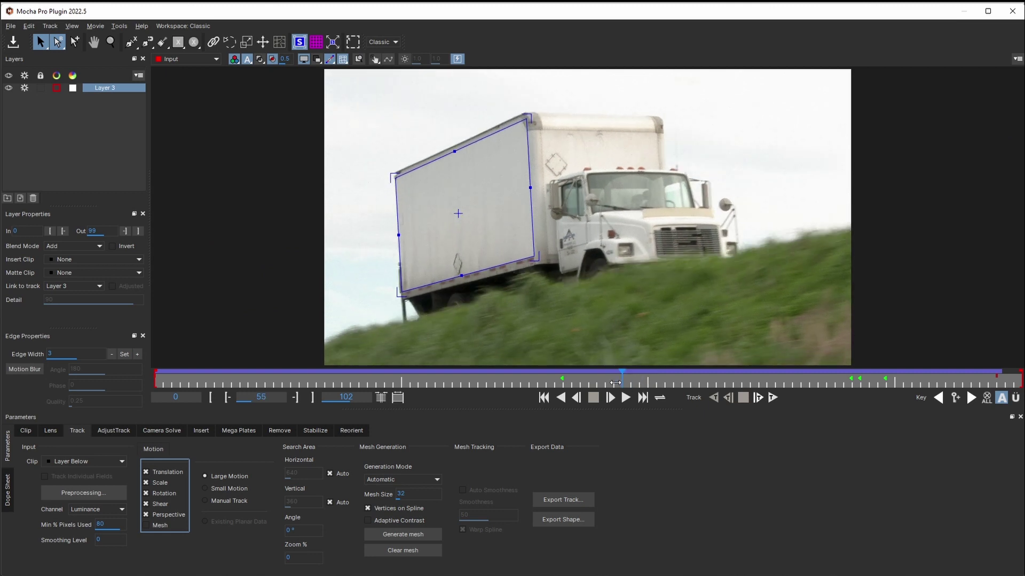
key(Right)
key(Right)
key(Right)
key(Left)
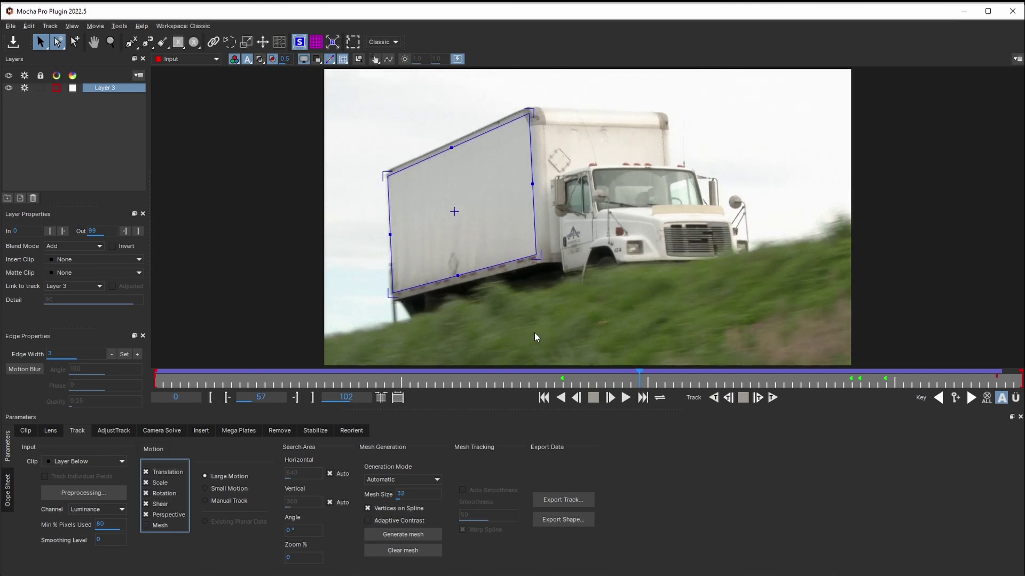
key(Left)
key(Left)
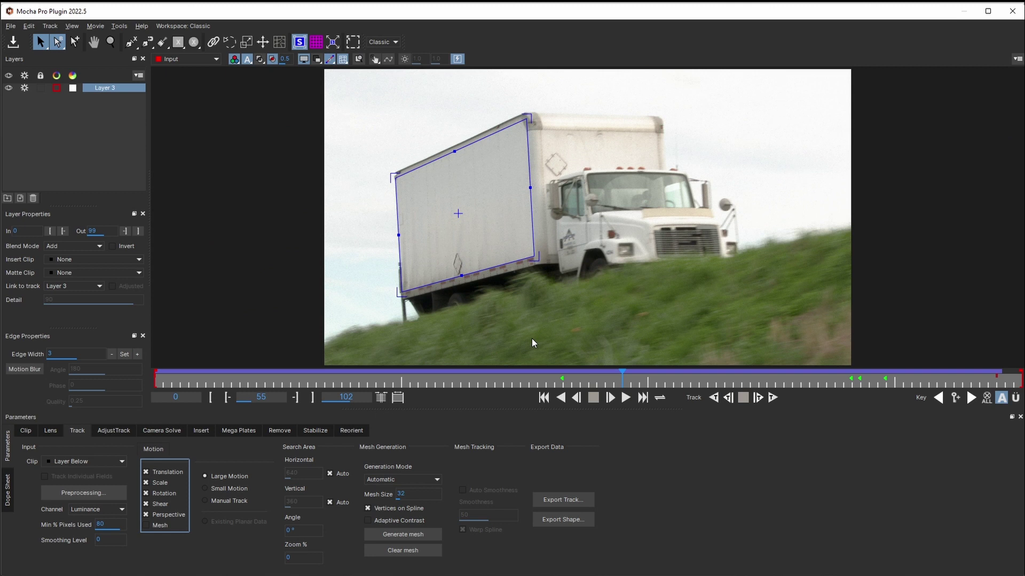
key(Left)
key(Right)
click(113, 431)
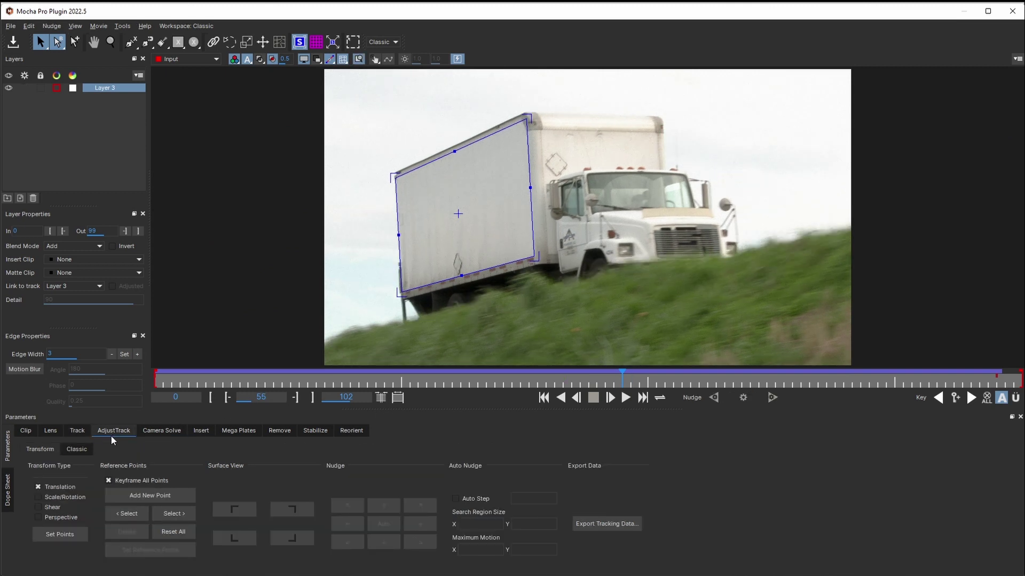
click(65, 534)
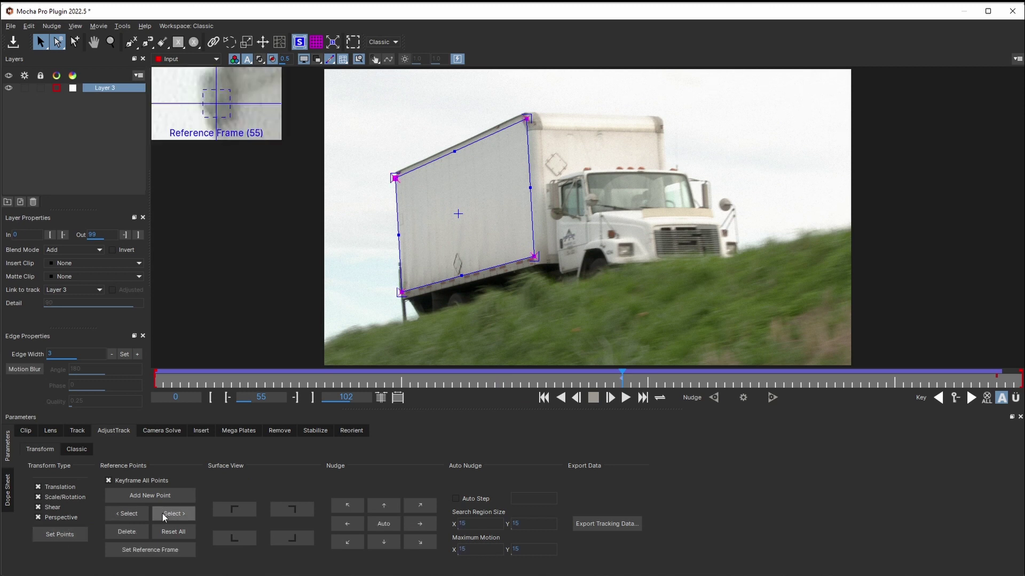
Go to frame 0, auto-nudge the truck side's reference points and reposition the lower-left one by hand
click(161, 390)
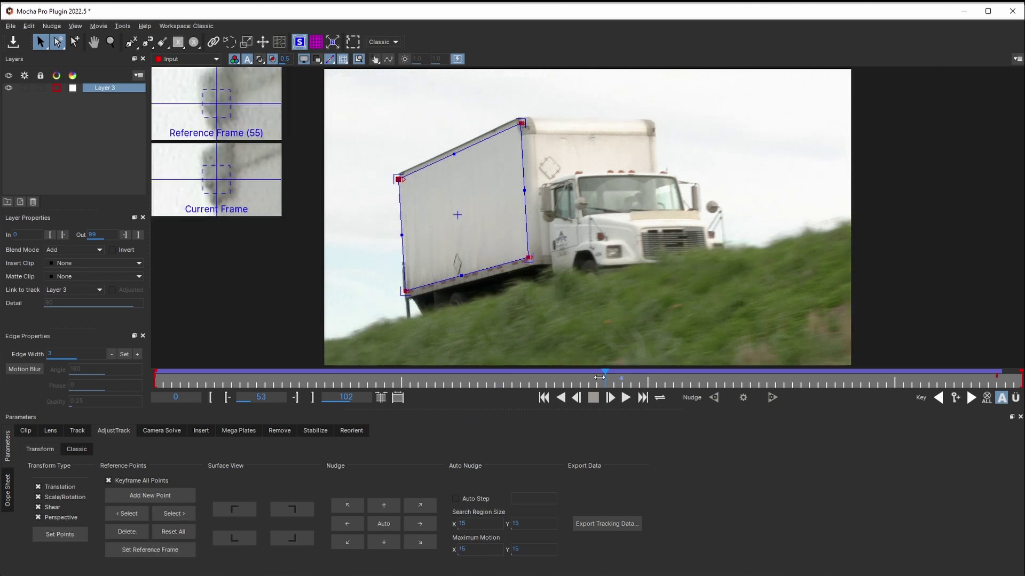
drag(162, 390, 151, 390)
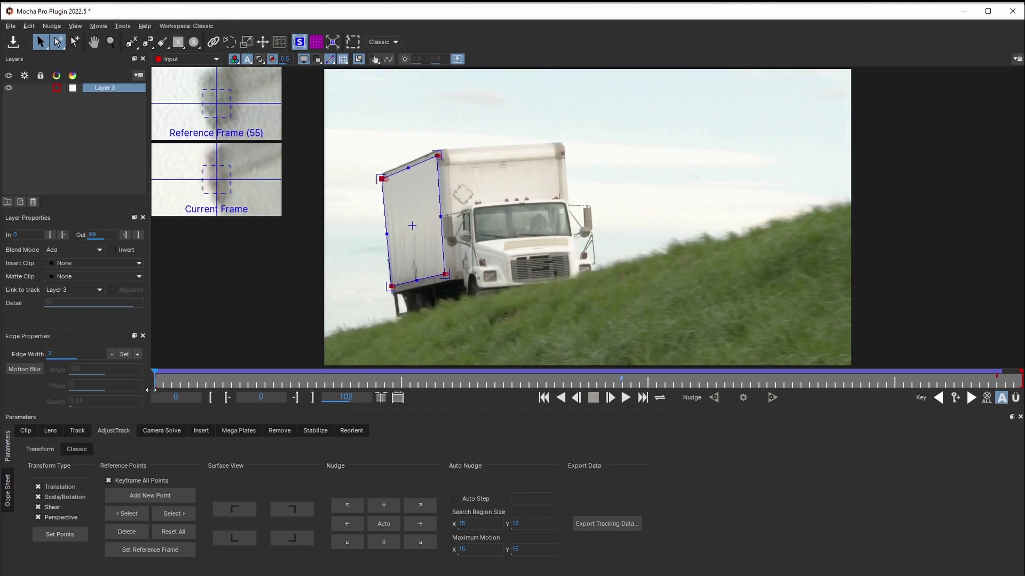
click(169, 516)
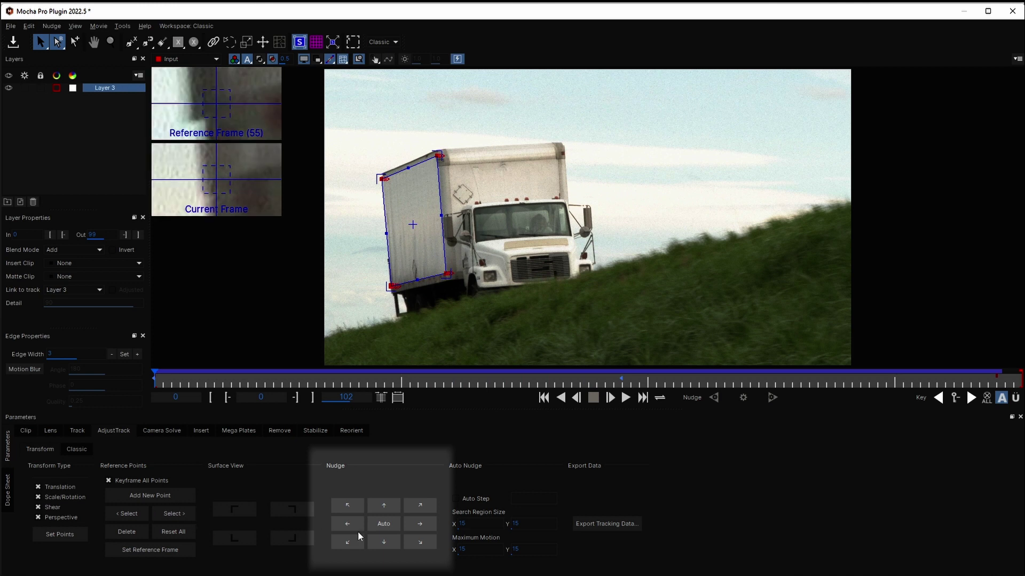
click(383, 524)
drag(396, 293, 439, 157)
drag(369, 311, 368, 292)
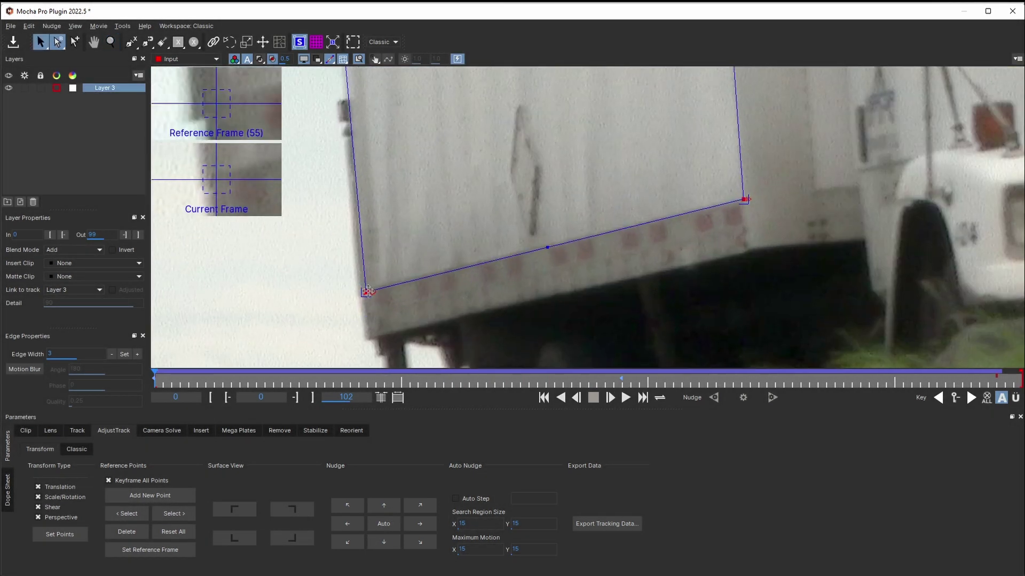
click(392, 214)
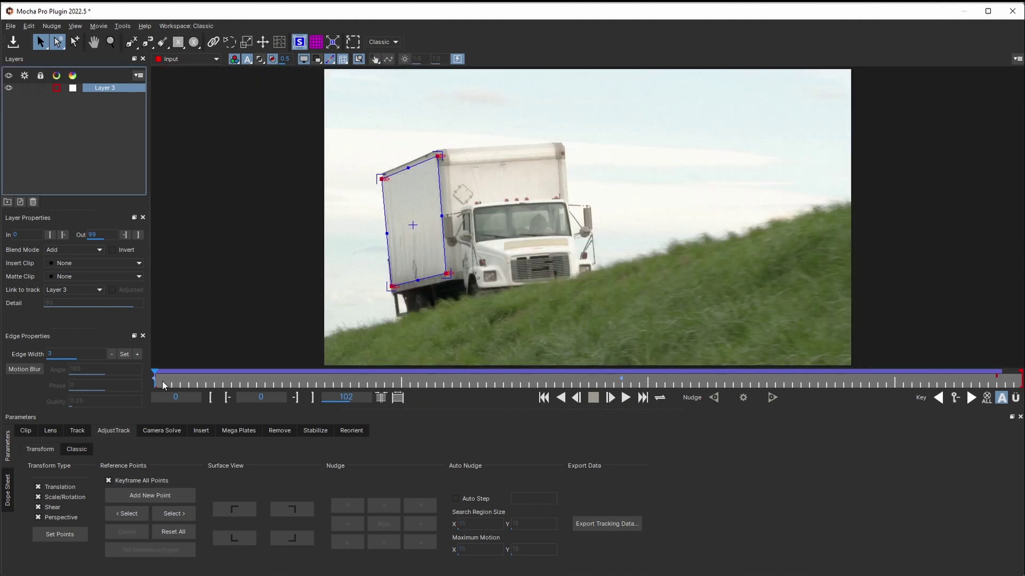
Move the truck side's off-screen upper-left reference point on frame 66 and step forward to check it
drag(162, 381, 713, 378)
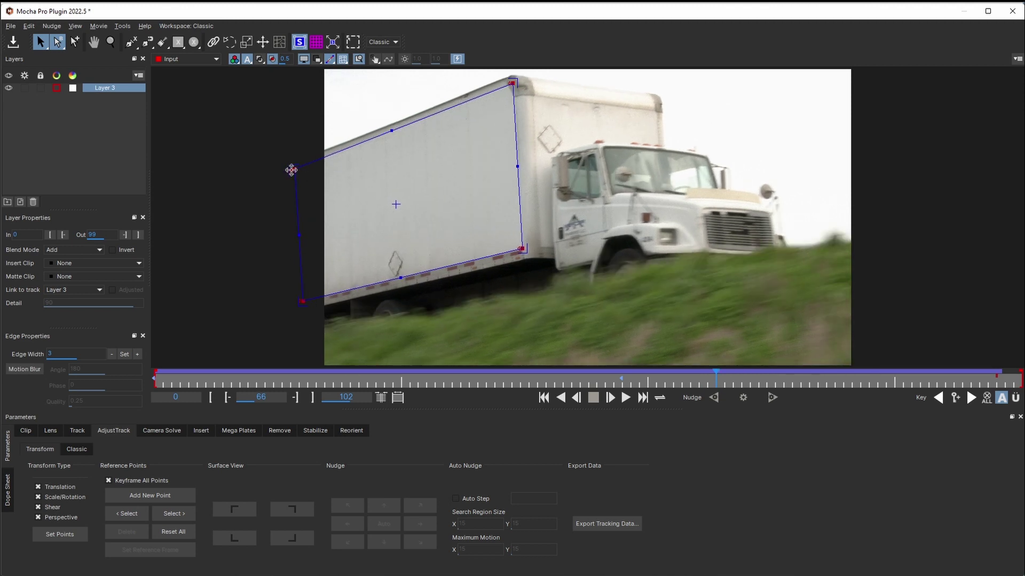
drag(291, 170, 297, 167)
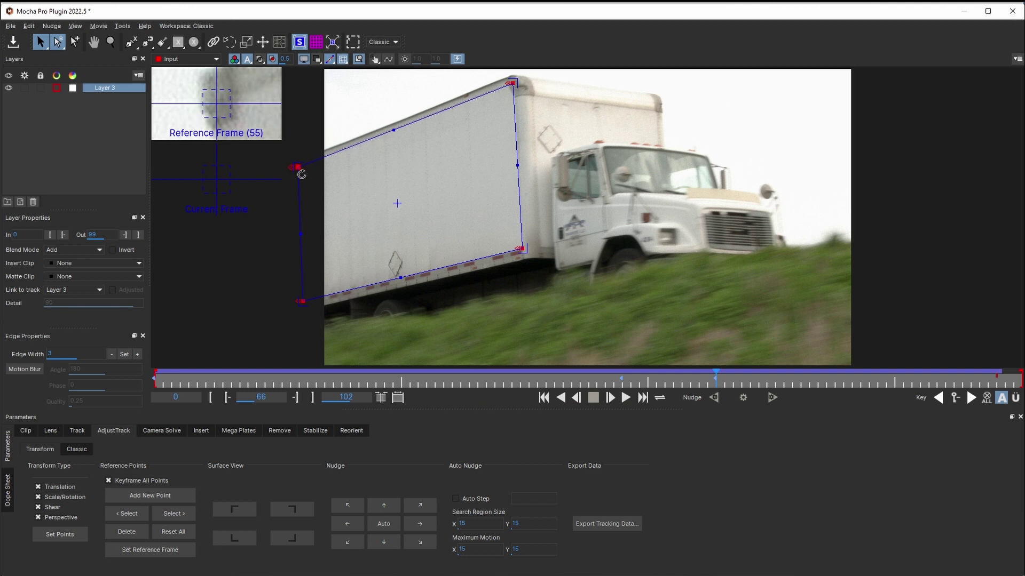
key(Right)
key(Right)
key(Right)
key(Right)
key(Right)
key(Right)
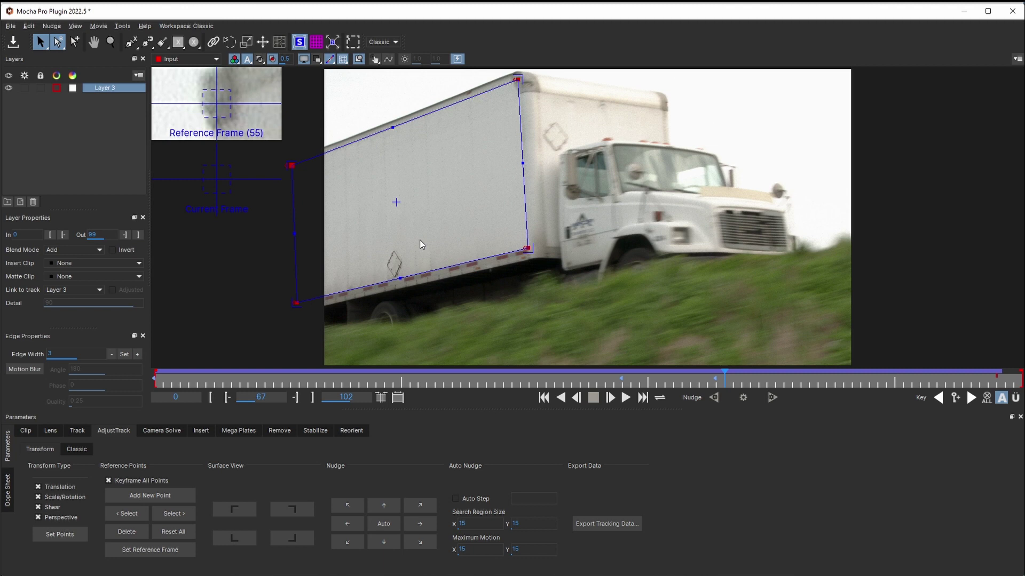
Try to reposition the truck side's reference points by hand near the end of the clip
drag(764, 379, 921, 381)
drag(435, 177, 447, 162)
drag(473, 240, 494, 176)
drag(442, 315, 483, 341)
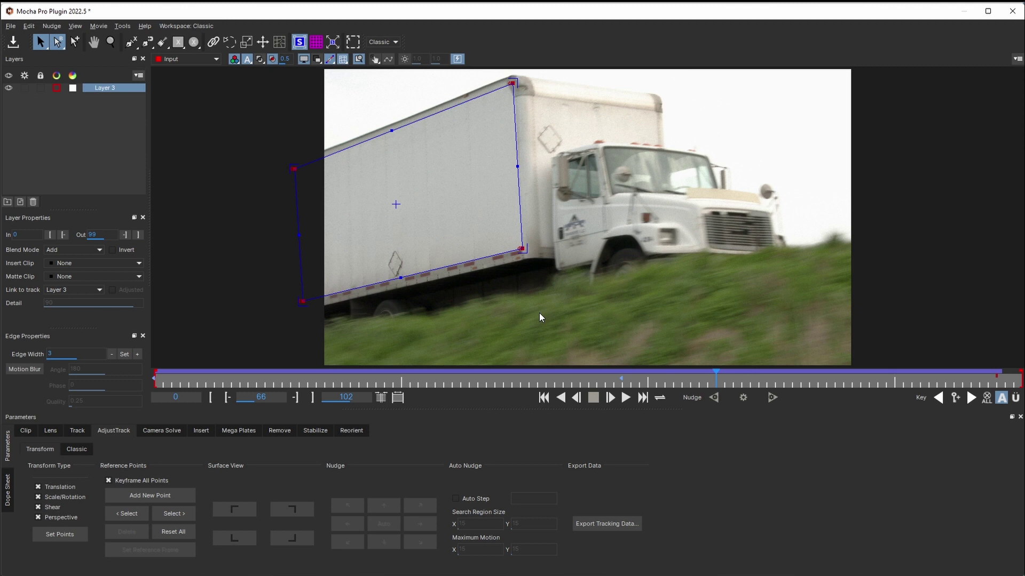
Step back from frame 66 to frame 63 and adjust the truck side's reference points there
key(Left)
key(Left)
key(Left)
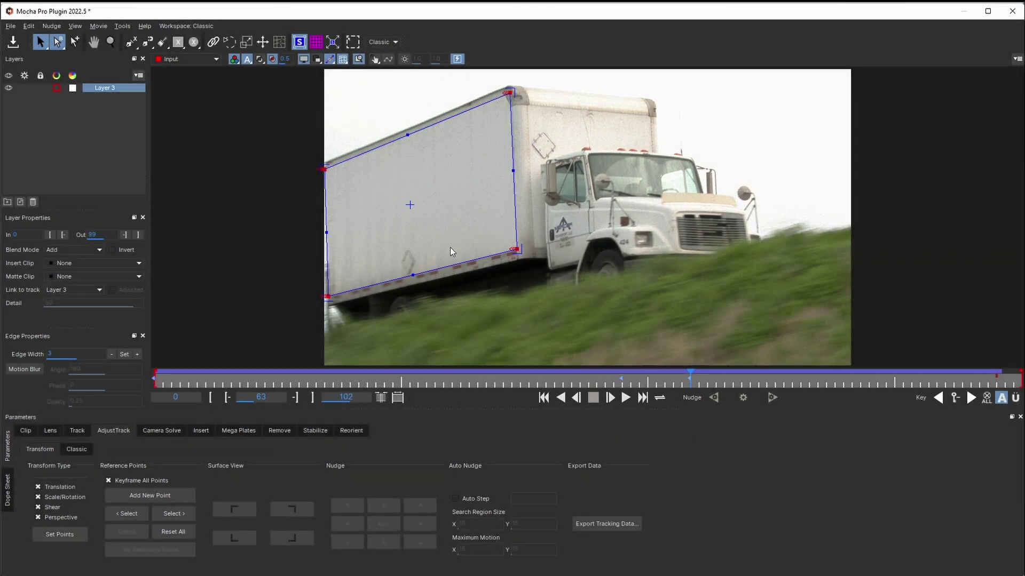
Go back to frame 55 and add a new reference point at the upper tip of the diamond mark on the truck side
key(Left)
key(Left)
key(Left)
key(Left)
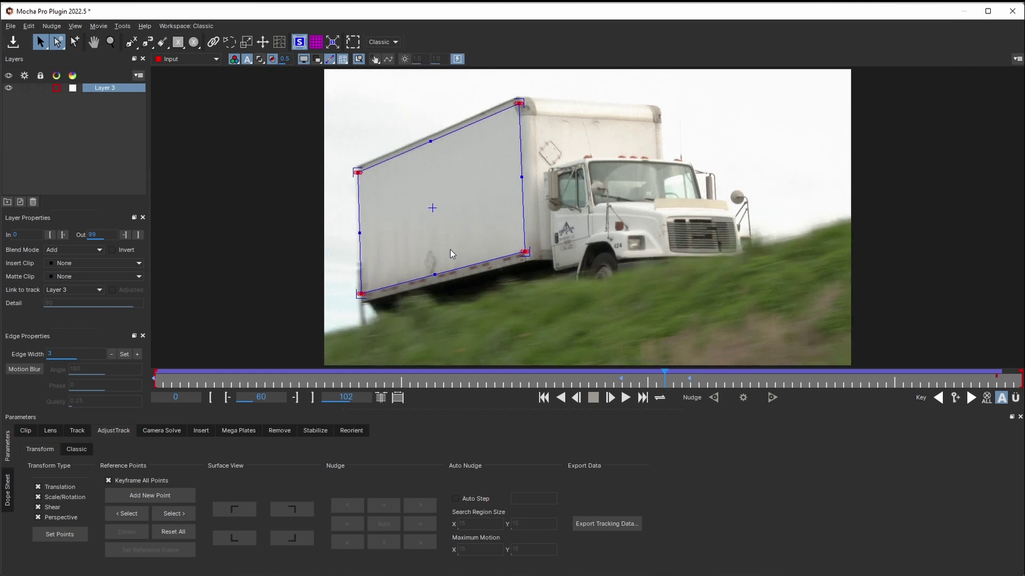
key(z)
key(z)
key(z)
key(z)
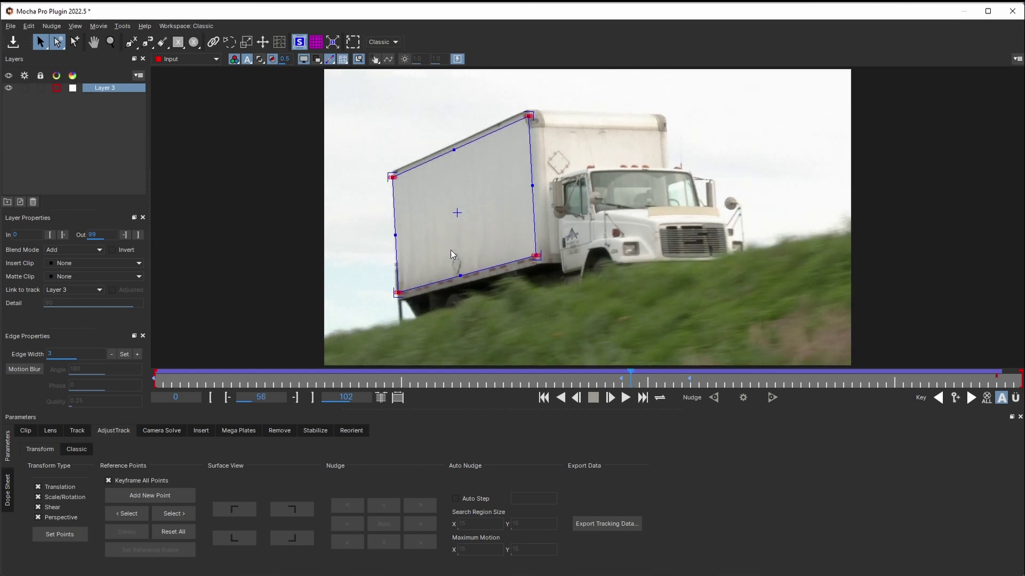
key(z)
drag(451, 267, 469, 171)
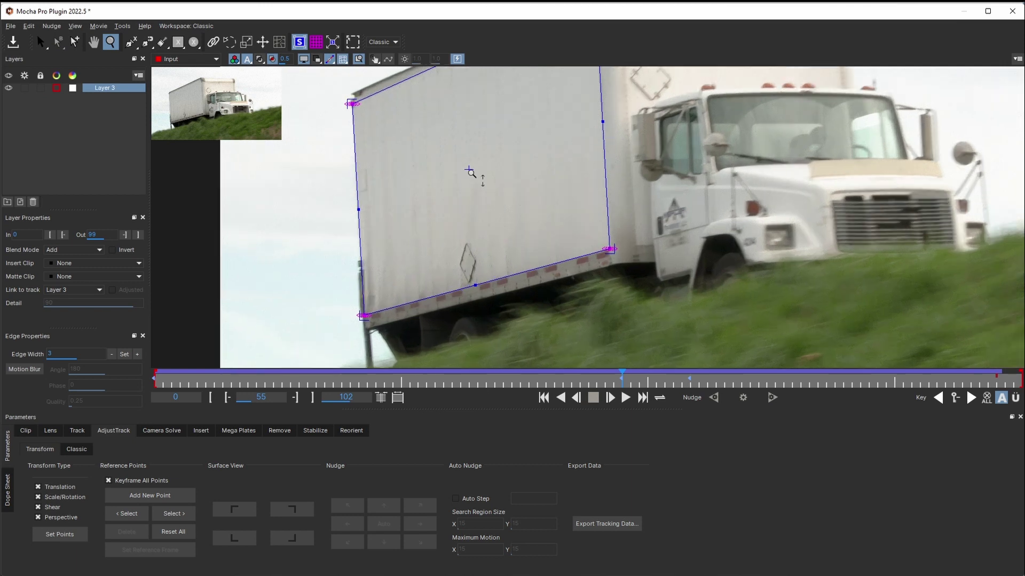
drag(470, 245, 550, 130)
drag(504, 240, 523, 160)
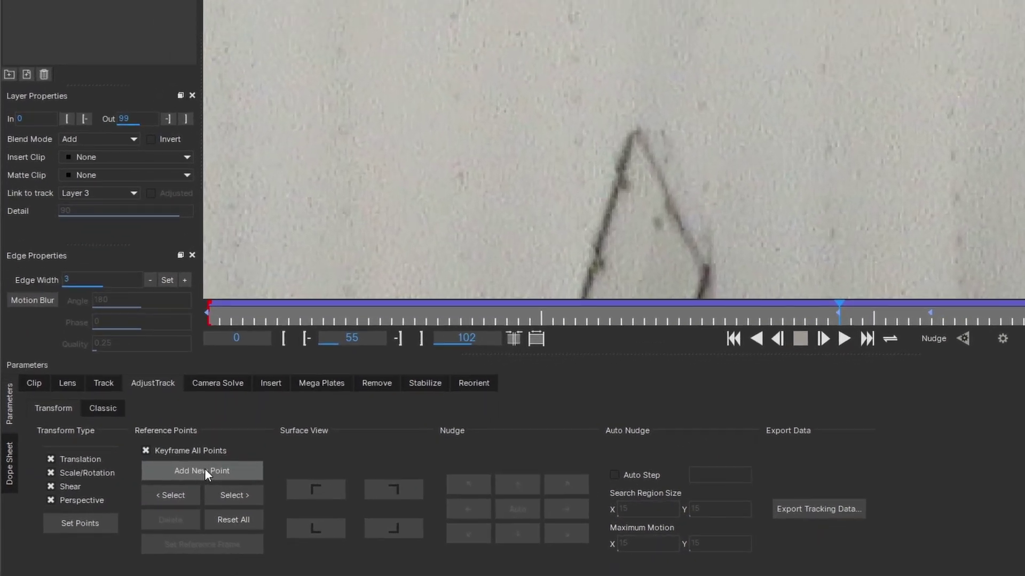
click(203, 469)
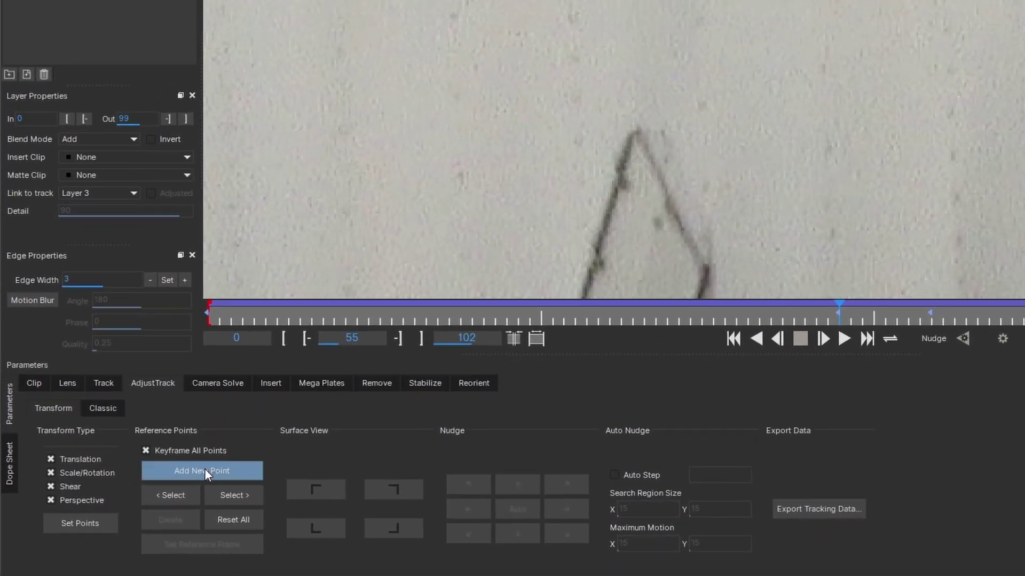
click(633, 136)
drag(633, 133, 626, 187)
Set the viewer brightness adjustments to 1.49 and 0.39 and add another reference point where a panel seam meets the truck side's upper edge
drag(458, 112, 472, 225)
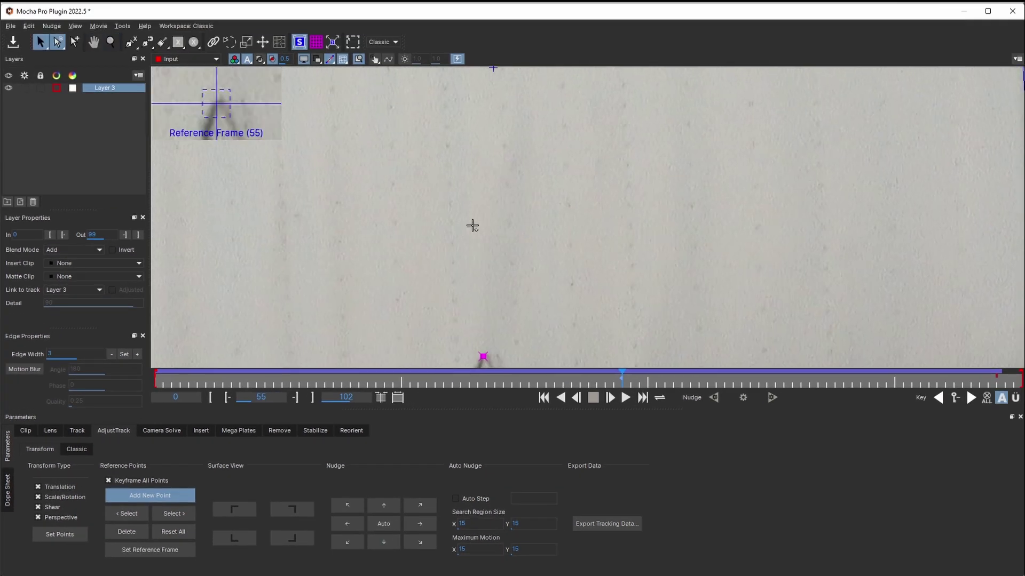
scroll(480, 277, down, 5)
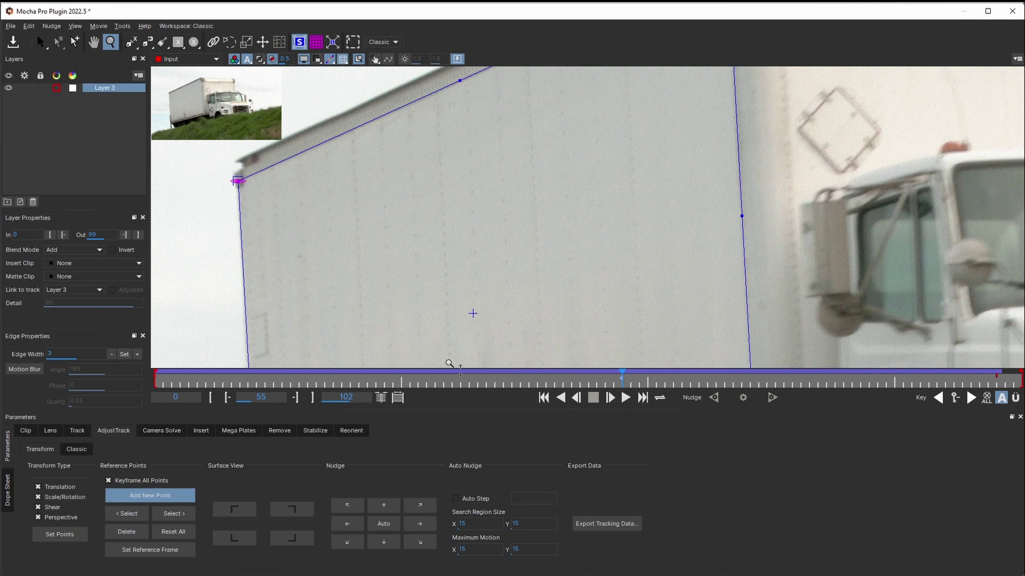
scroll(466, 150, up, 1)
click(405, 59)
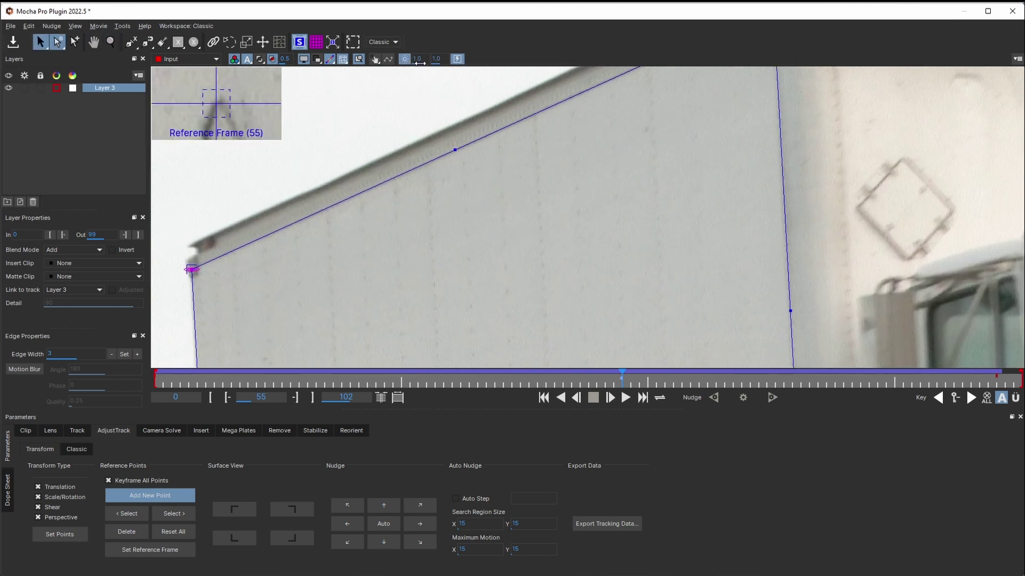
mouse_move(439, 59)
mouse_down()
mouse_move(415, 65)
mouse_move(430, 63)
mouse_up()
scroll(415, 181, up, 4)
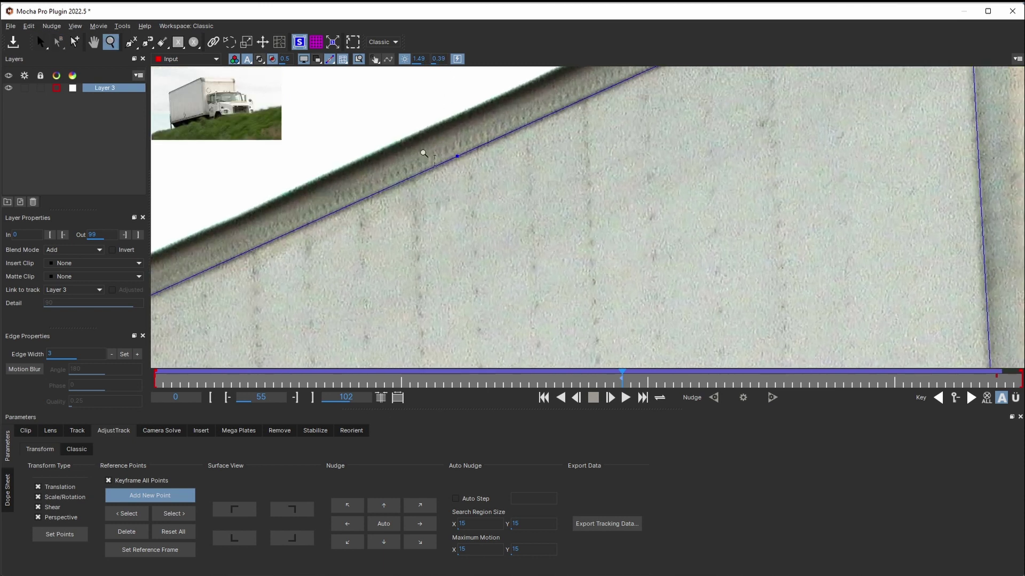
click(415, 182)
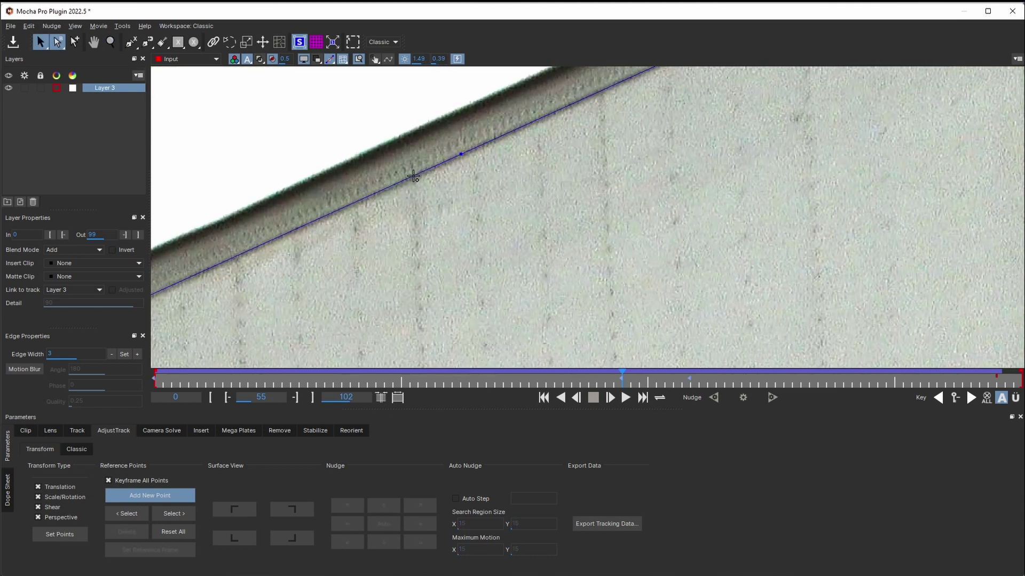
click(413, 176)
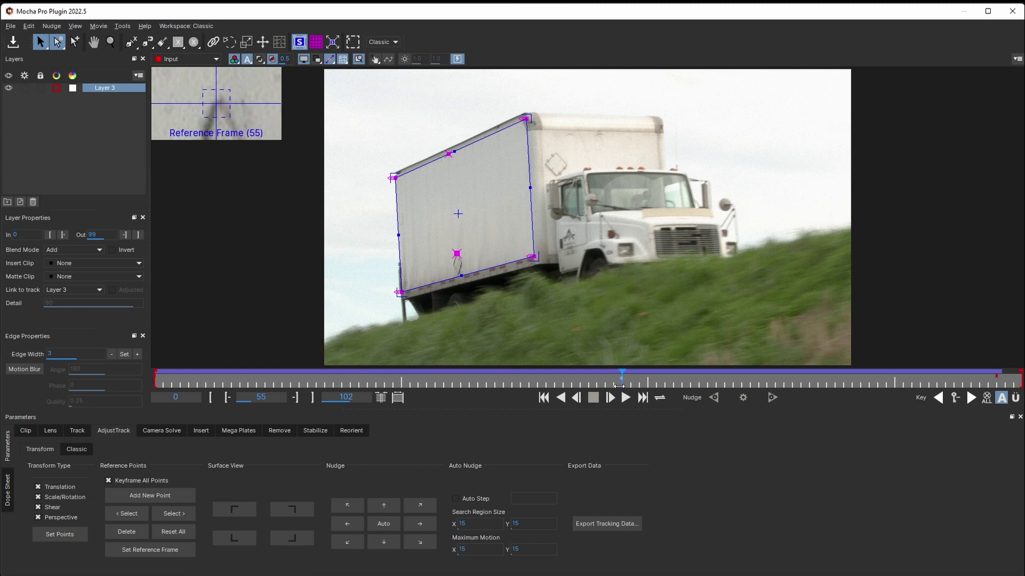
Review the track from frame 55 to 66, return to frame 63 and auto-nudge the diamond's reference point there
drag(620, 387, 664, 385)
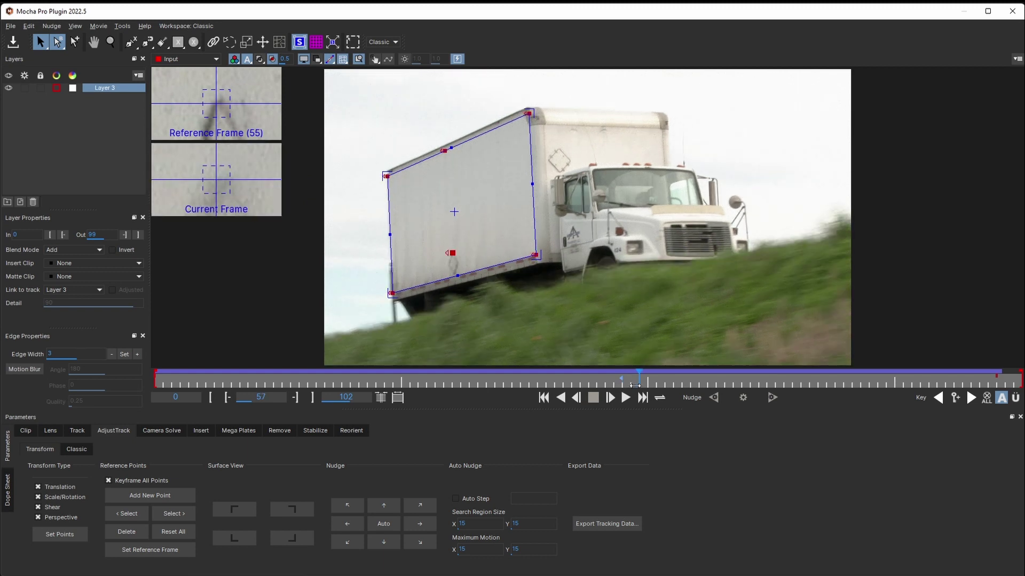
drag(827, 508, 890, 504)
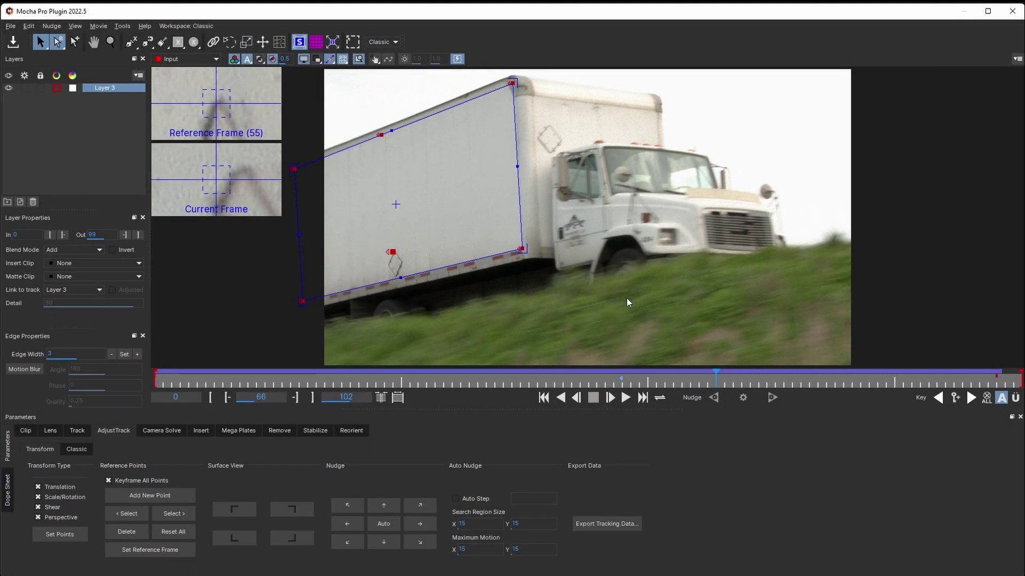
scroll(626, 301, up, 5)
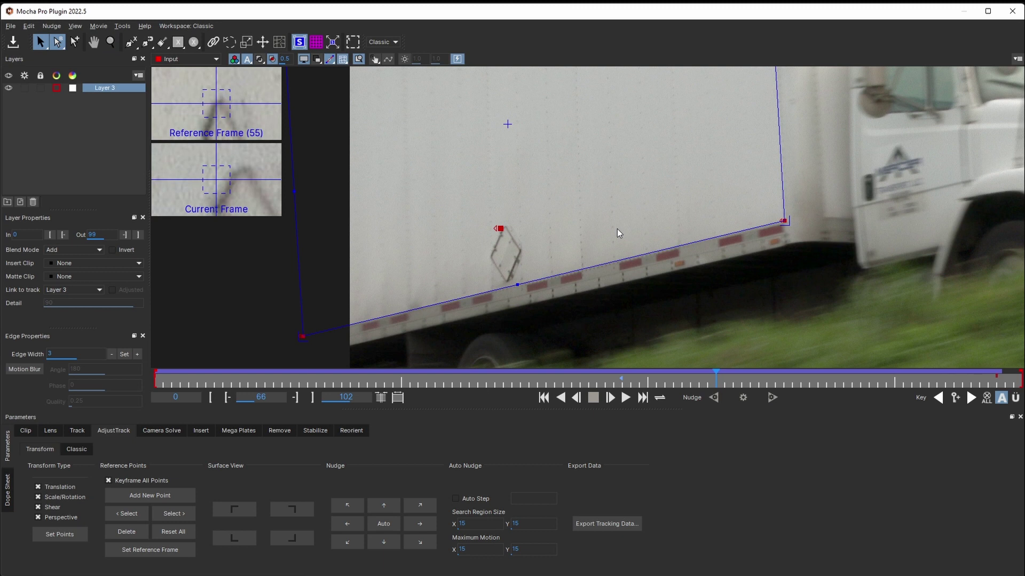
key(Left)
key(Left)
key(Left)
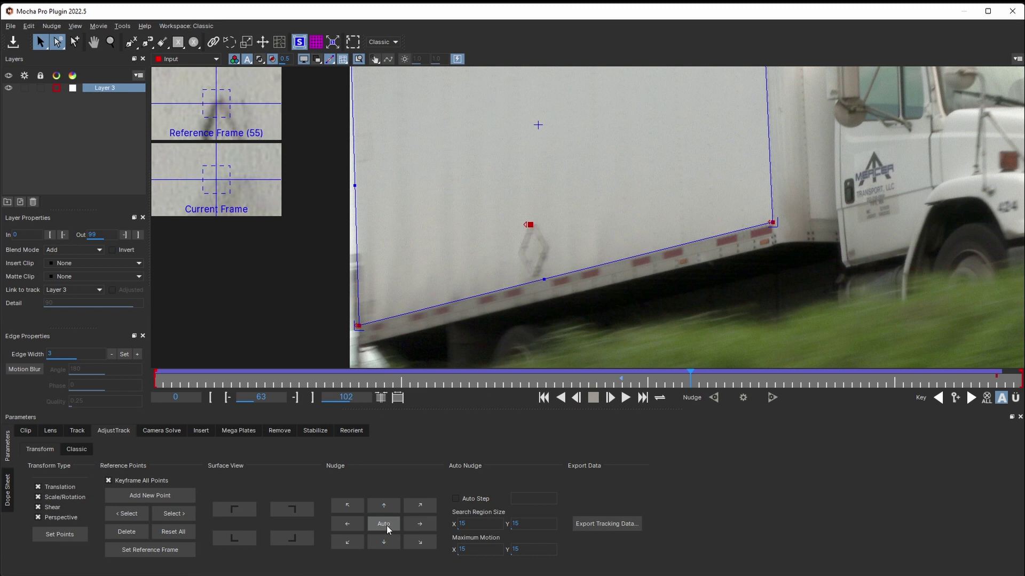
click(387, 525)
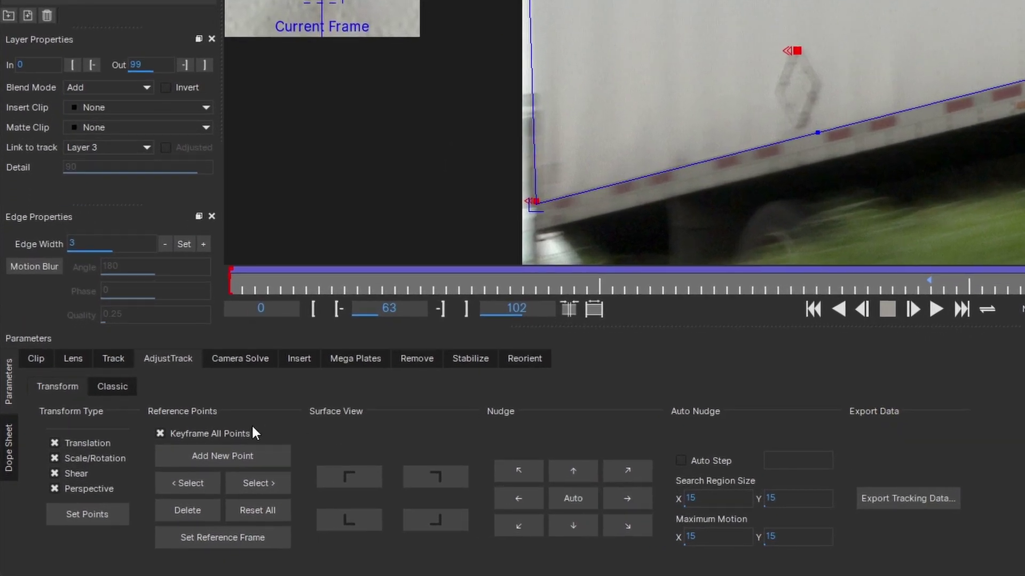
Turn off Keyframe All Points and auto-nudge the diamond's reference point on frames 65 and 66
click(248, 432)
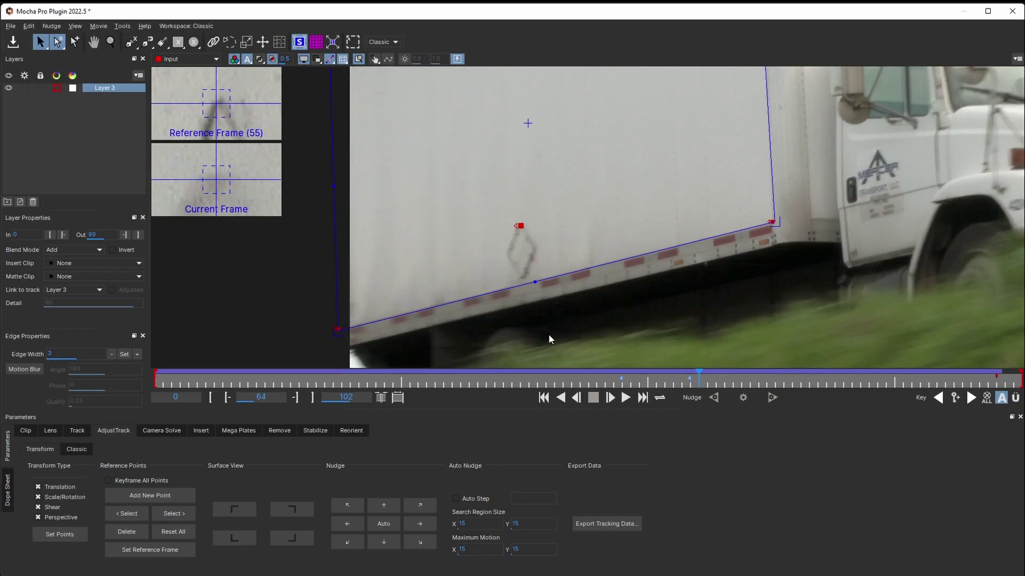
key(Right)
key(Right)
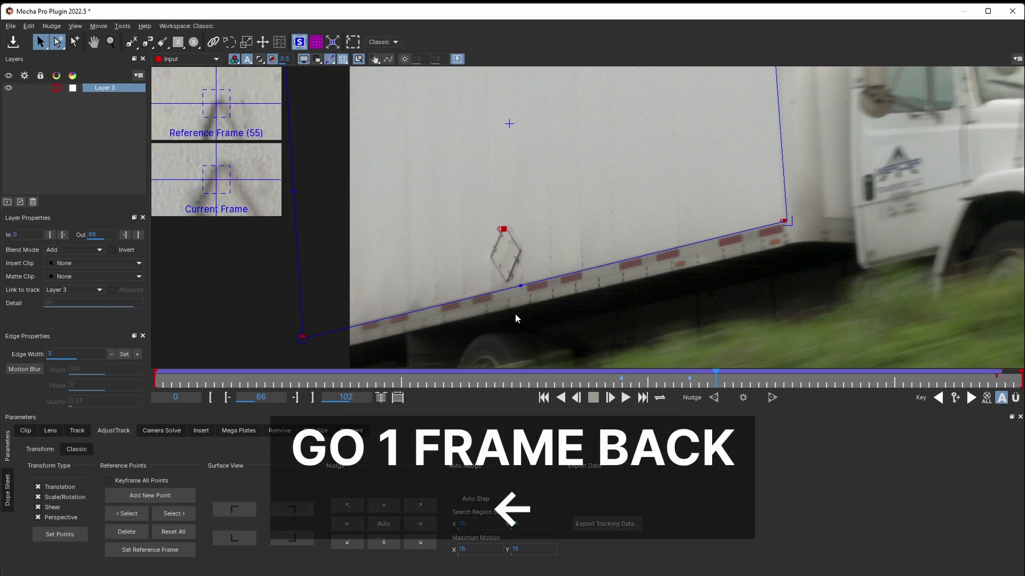
key(Left)
click(390, 524)
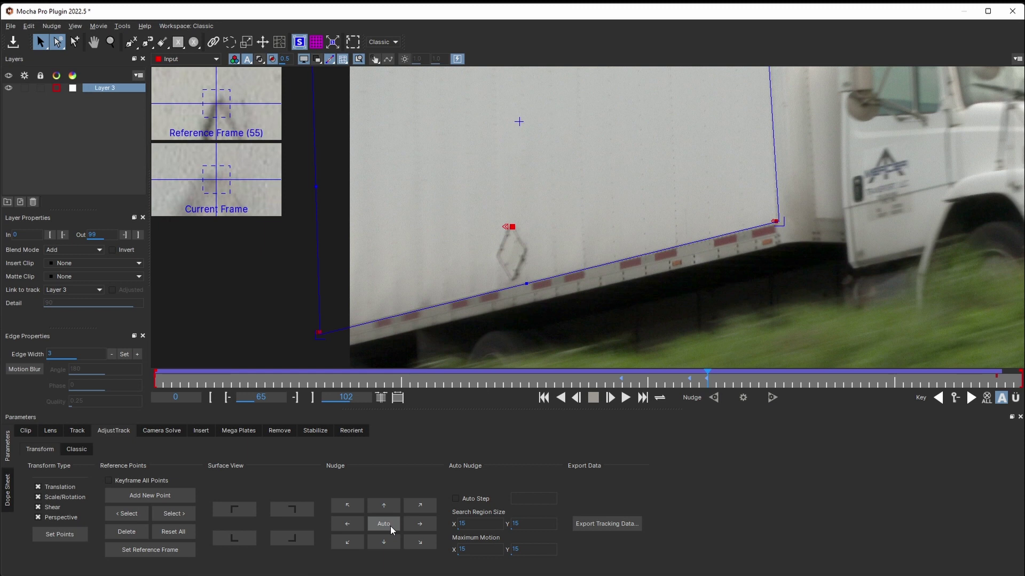
key(Right)
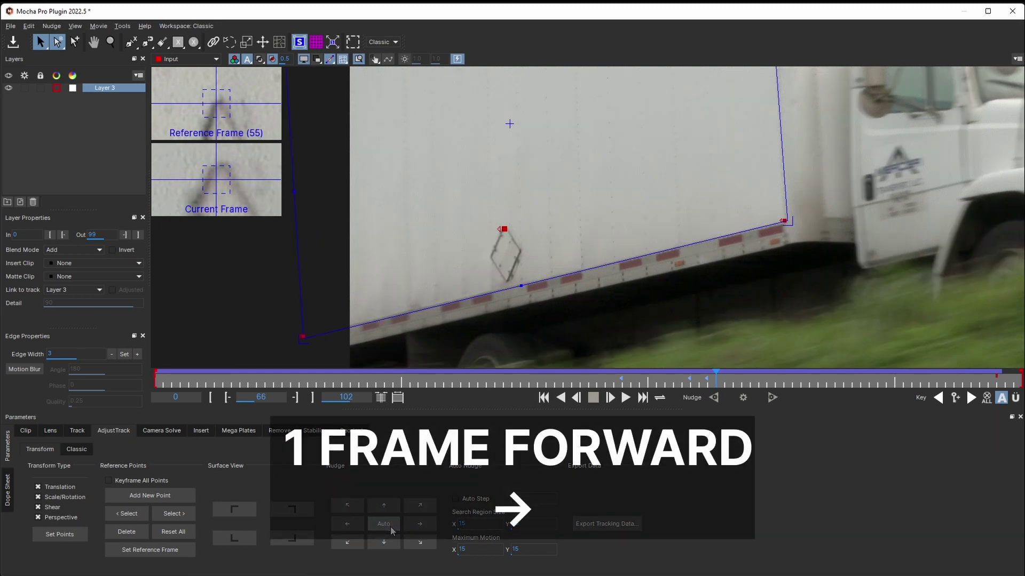
click(389, 525)
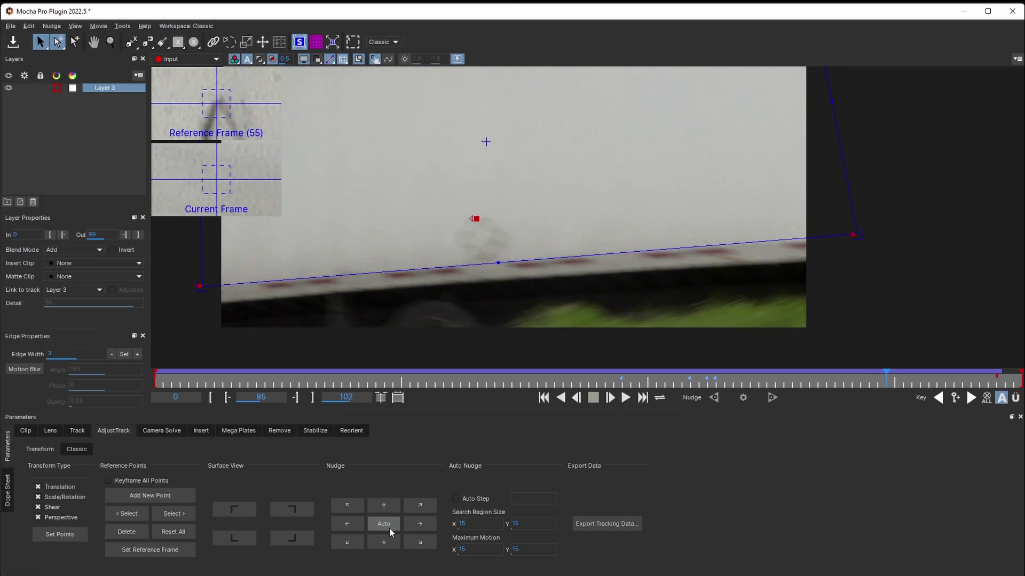
key(z)
drag(441, 220, 526, 106)
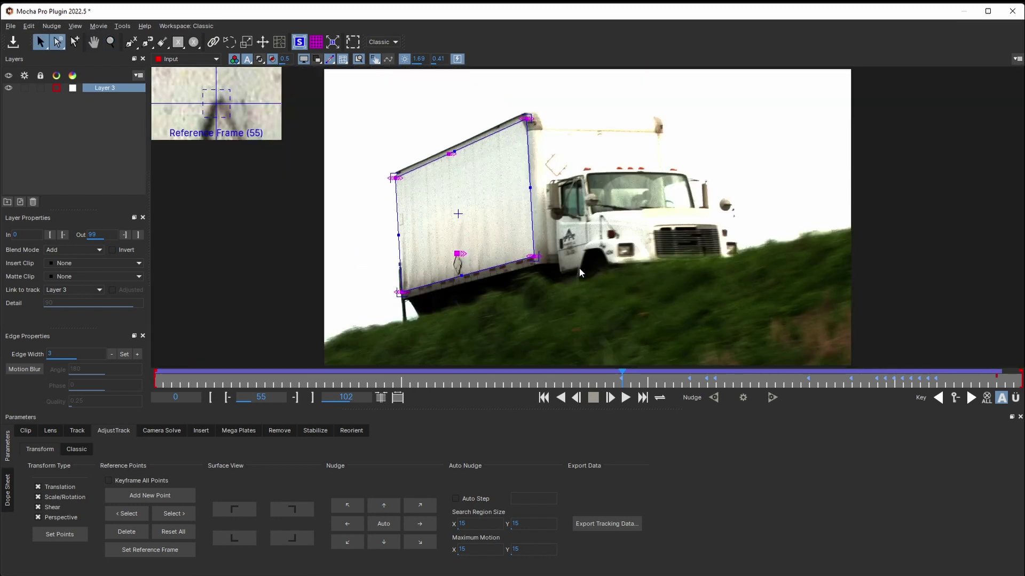
Select the reference point on the truck side's upper edge, auto-nudge it on frame 65 and refine its position by hand
click(178, 514)
click(131, 515)
click(130, 516)
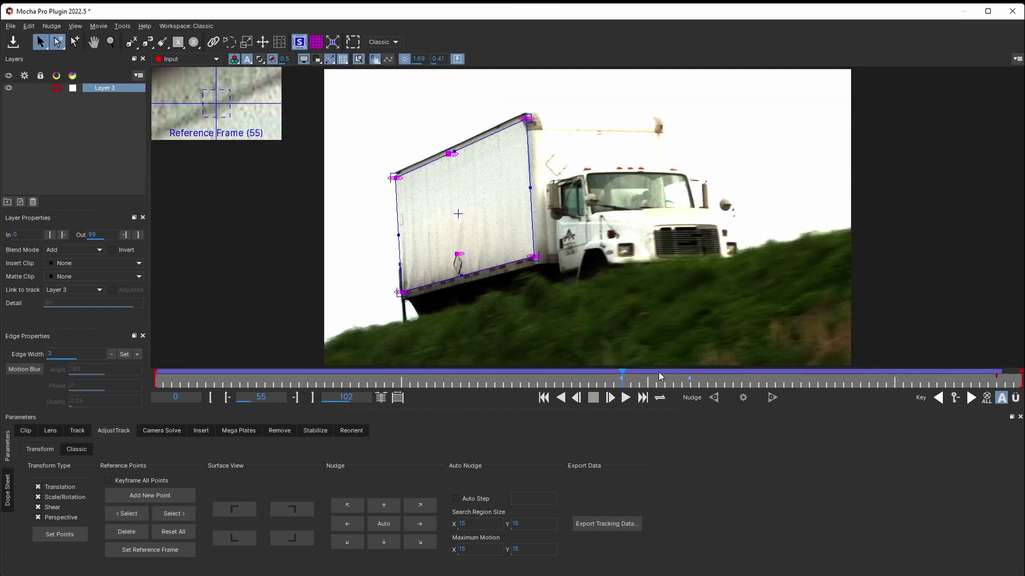
click(688, 379)
scroll(443, 182, up, 6)
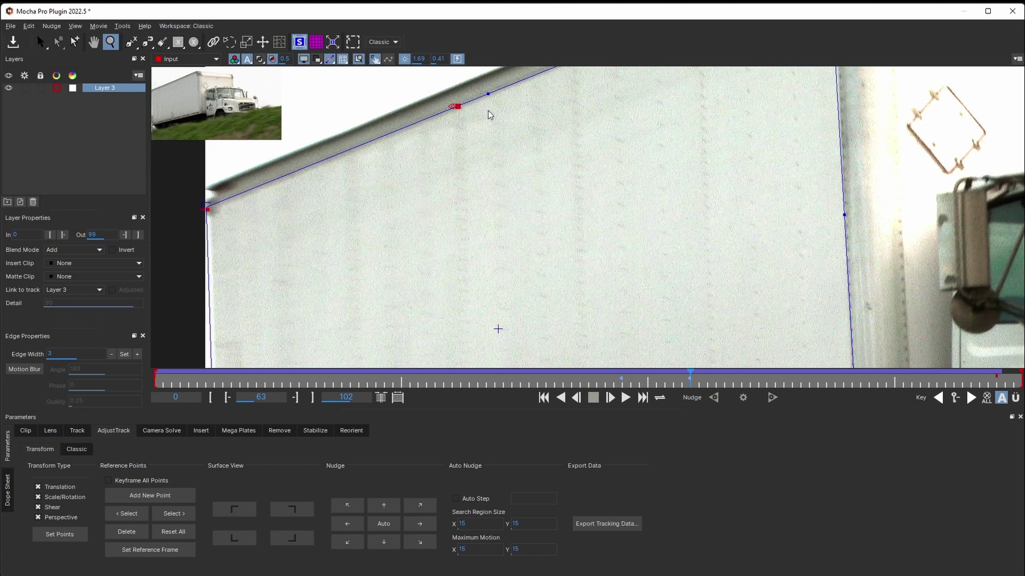
key(Right)
key(Right)
key(Right)
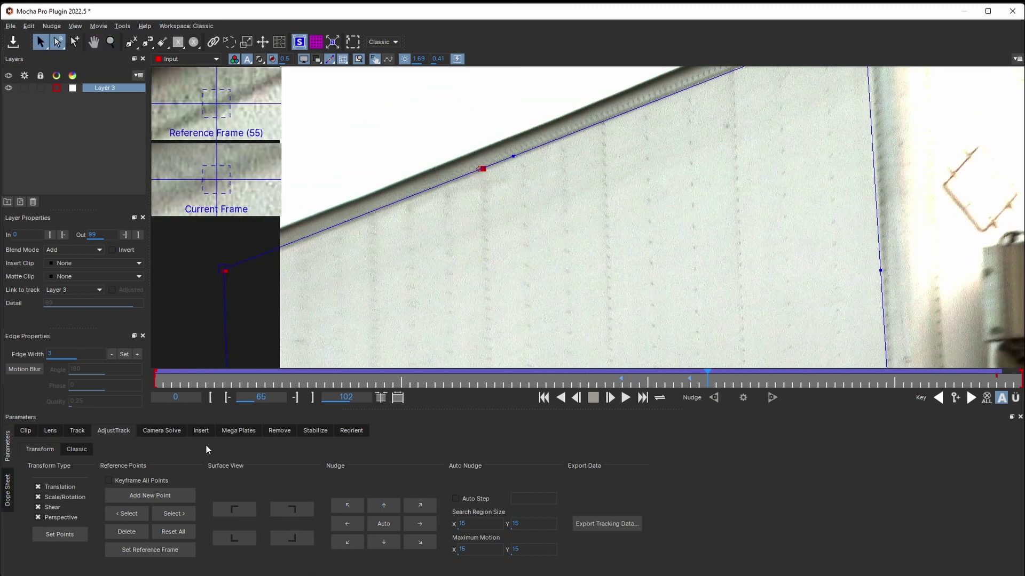
click(391, 525)
drag(462, 192, 471, 185)
Advance to frame 78, auto-nudge the upper-edge reference point there and nudge it slightly upward
key(Right)
key(Right)
key(Right)
key(Right)
key(Right)
key(Right)
key(Right)
key(Right)
key(Right)
key(Right)
key(Right)
key(Right)
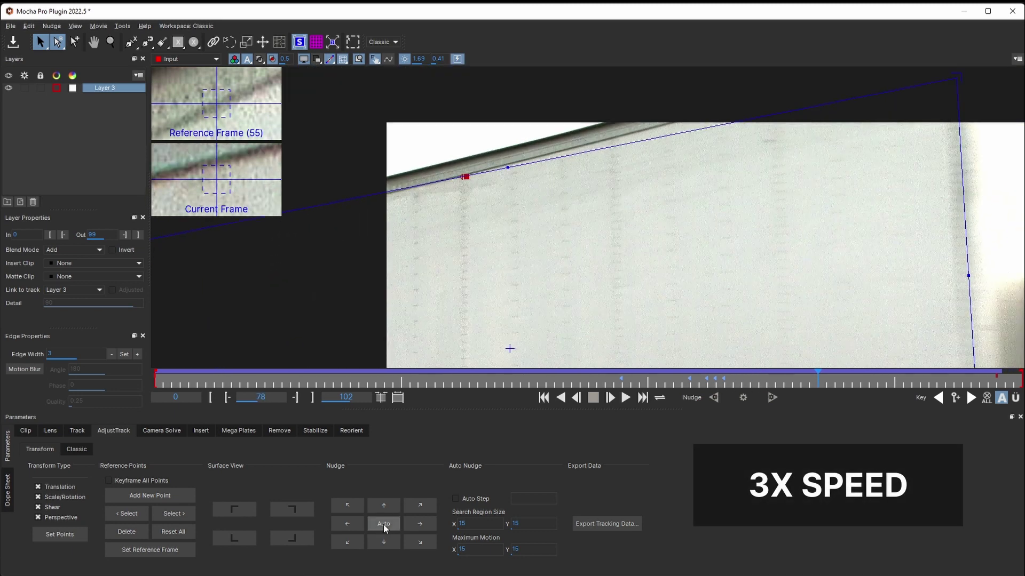
click(383, 524)
click(381, 505)
Correct the upper-edge reference point on frames 81 and 82 and darken the viewer to bring out the edge
key(Left)
key(Left)
key(Right)
key(Right)
key(Right)
key(Right)
key(Right)
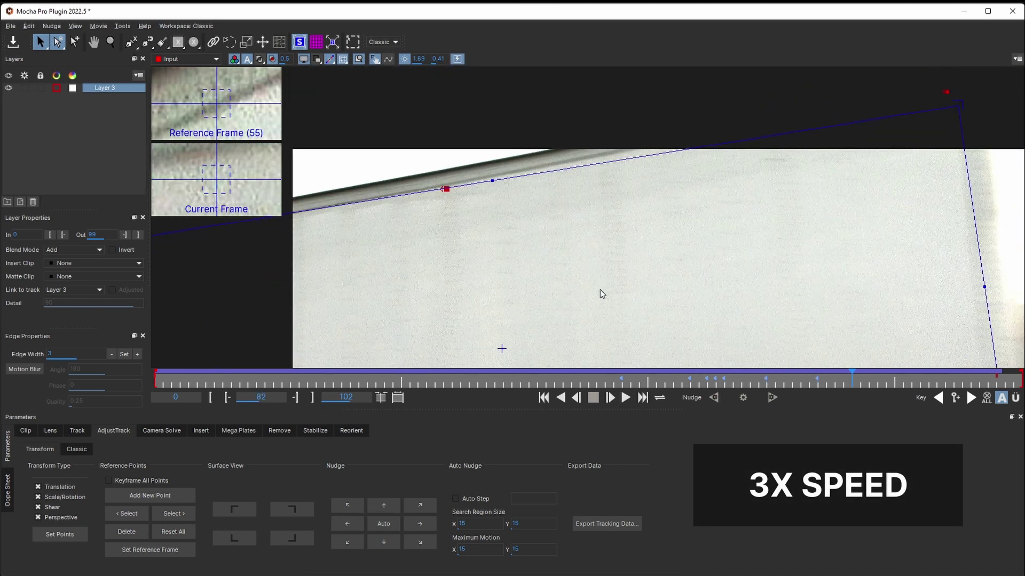
key(Right)
key(Right)
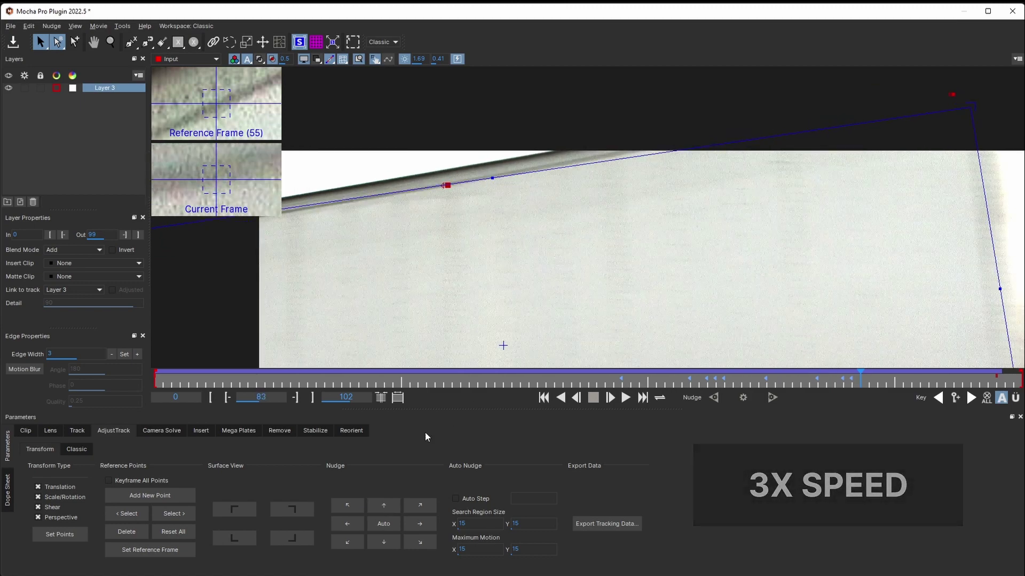
drag(438, 59, 425, 58)
key(Left)
key(Right)
key(Right)
key(Right)
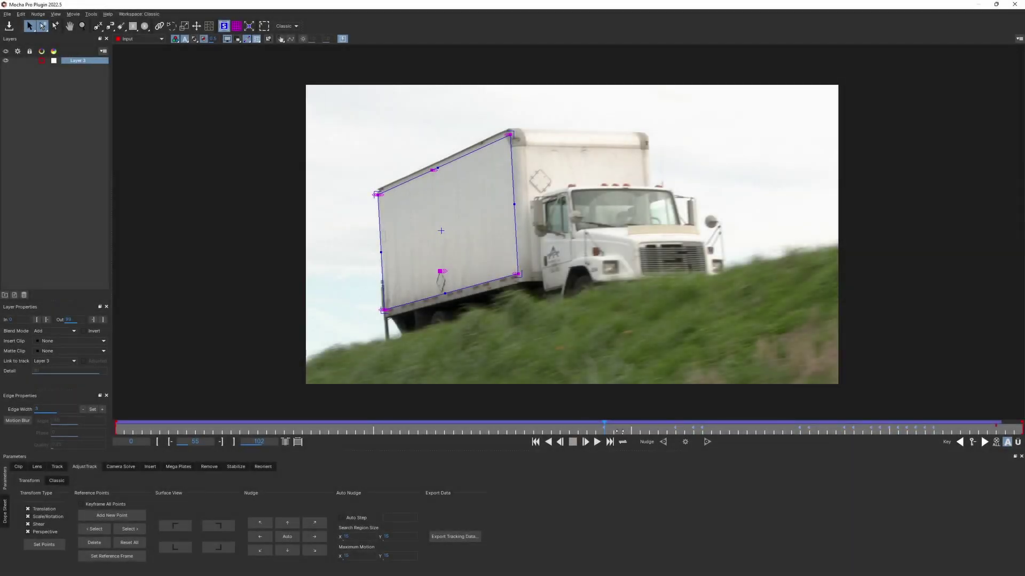
Review frames 55 to 77, nudge the truck side's lower-right reference point on frame 63 and auto-nudge it on frames 65 and 66
drag(619, 432, 793, 433)
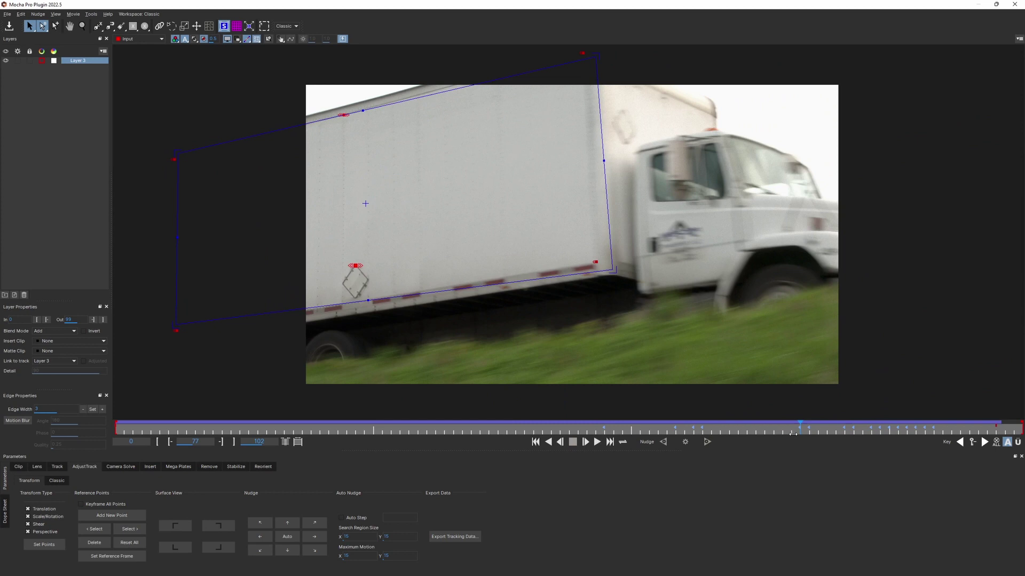
drag(793, 435, 676, 430)
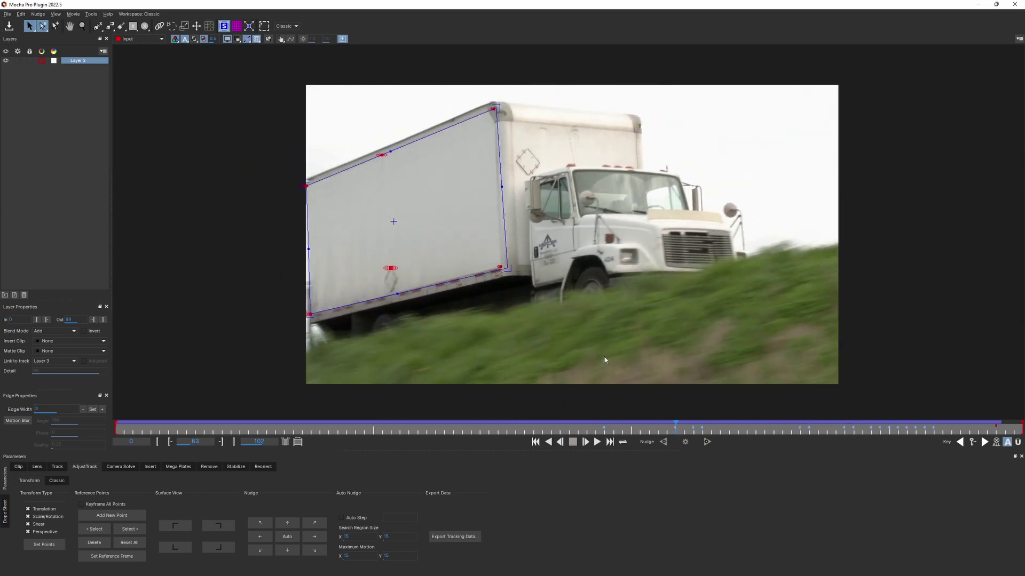
click(129, 532)
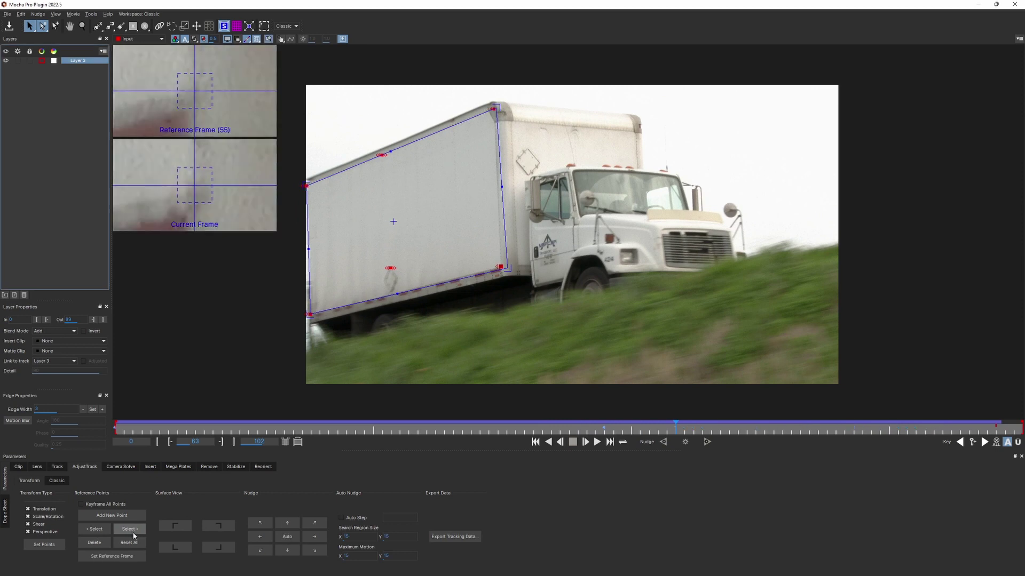
click(304, 539)
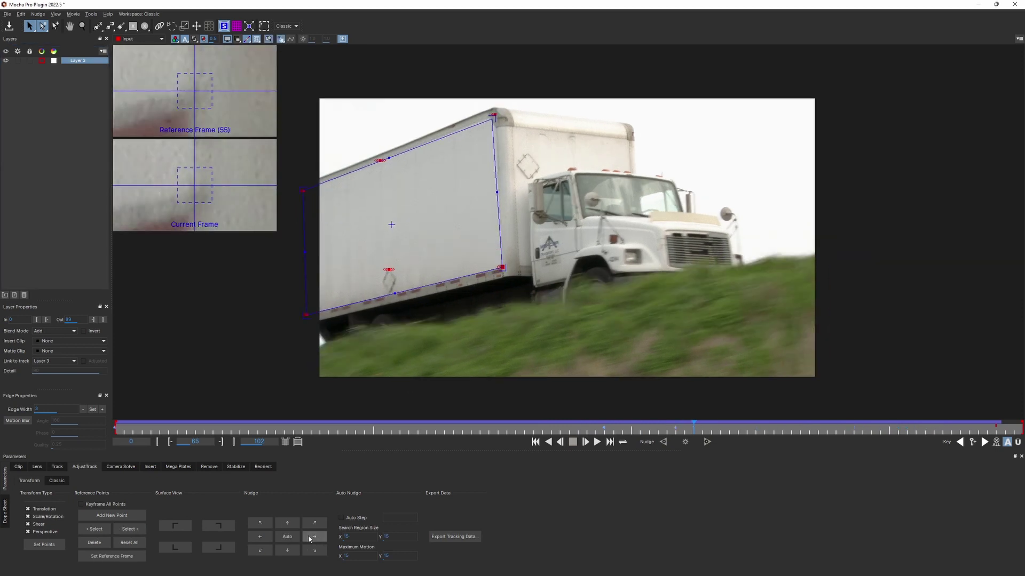
click(290, 537)
key(Right)
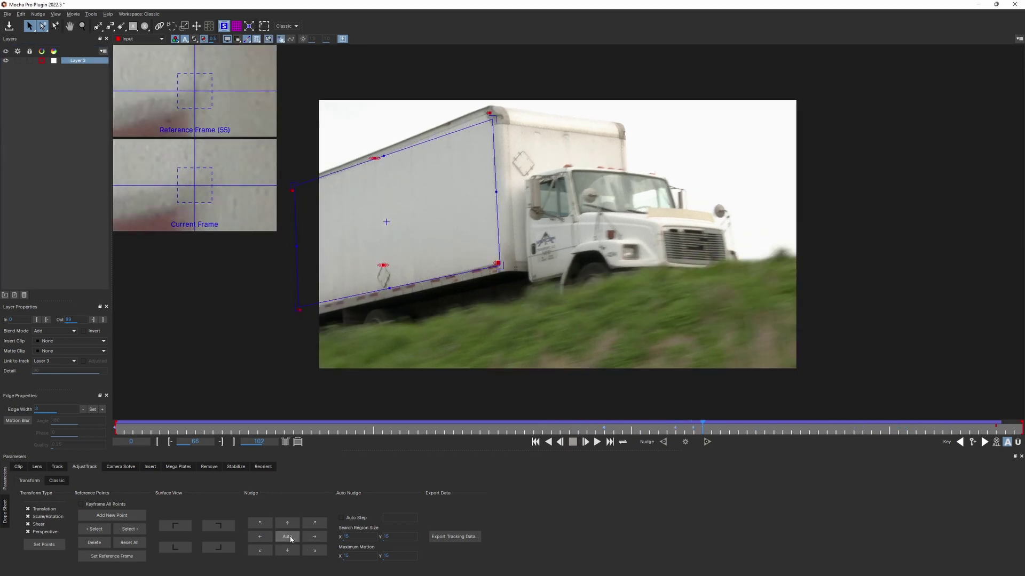
click(291, 537)
key(Right)
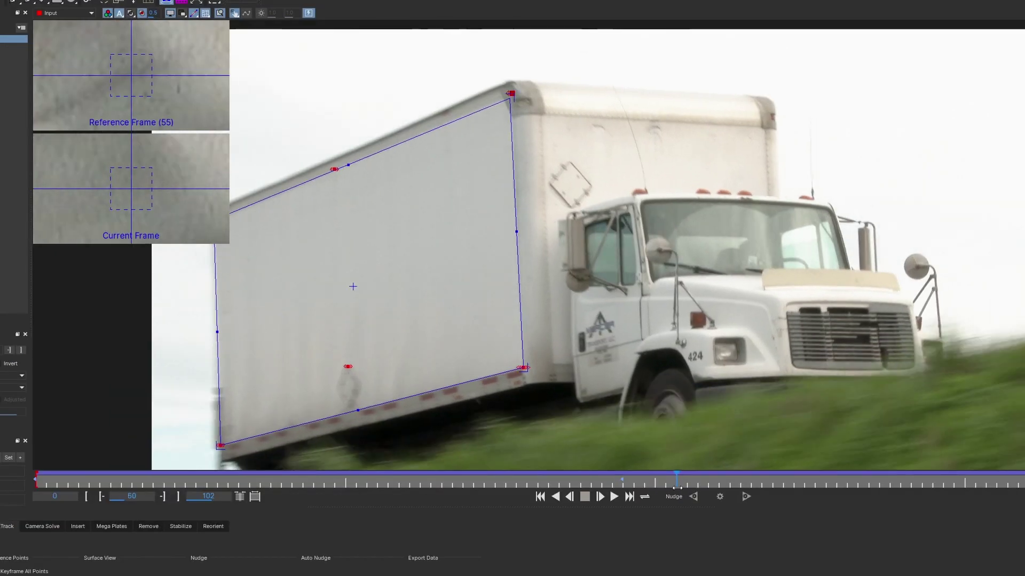
On frame 88, align the truck side's upper-left and lower-left reference points with the corners of its rear edge
key(Left)
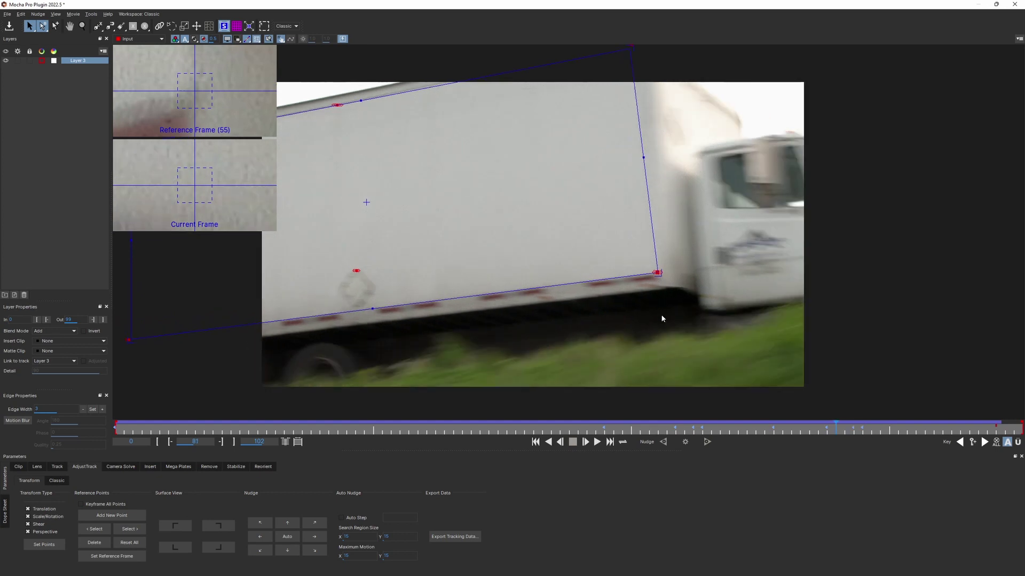
click(795, 424)
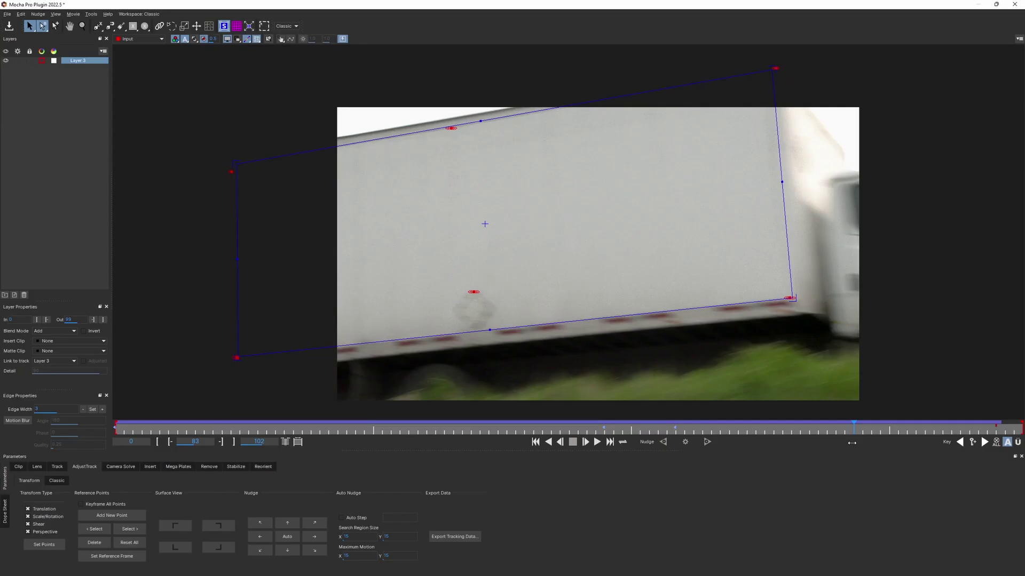
drag(851, 443, 895, 442)
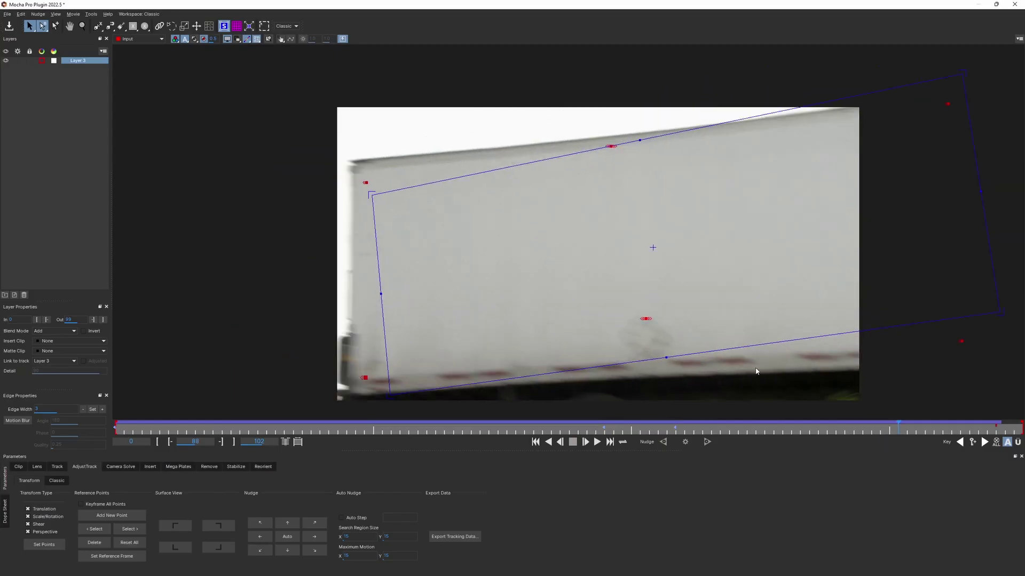
drag(357, 179, 348, 168)
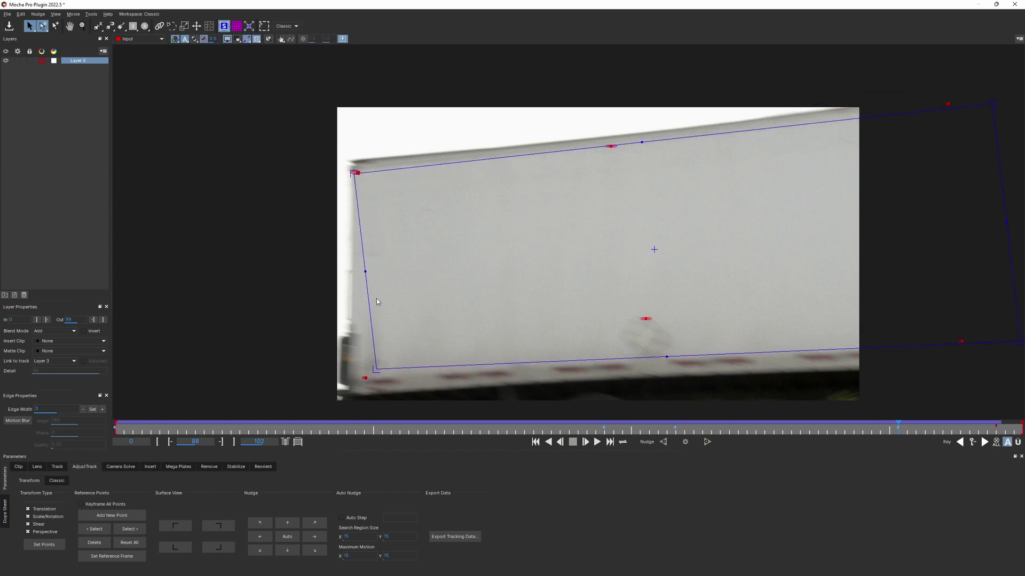
drag(365, 376, 352, 380)
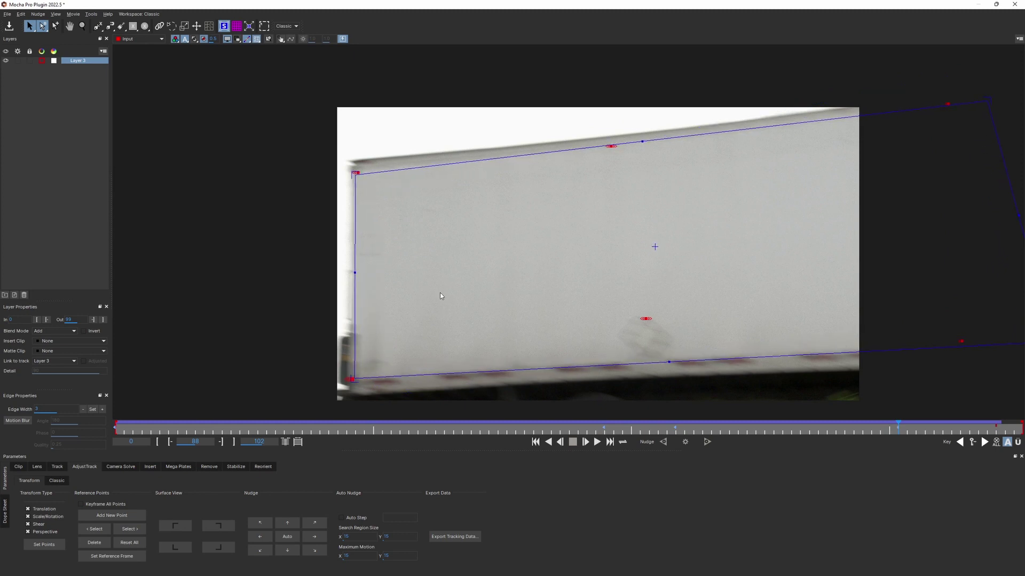
drag(357, 170, 360, 167)
drag(351, 384, 352, 383)
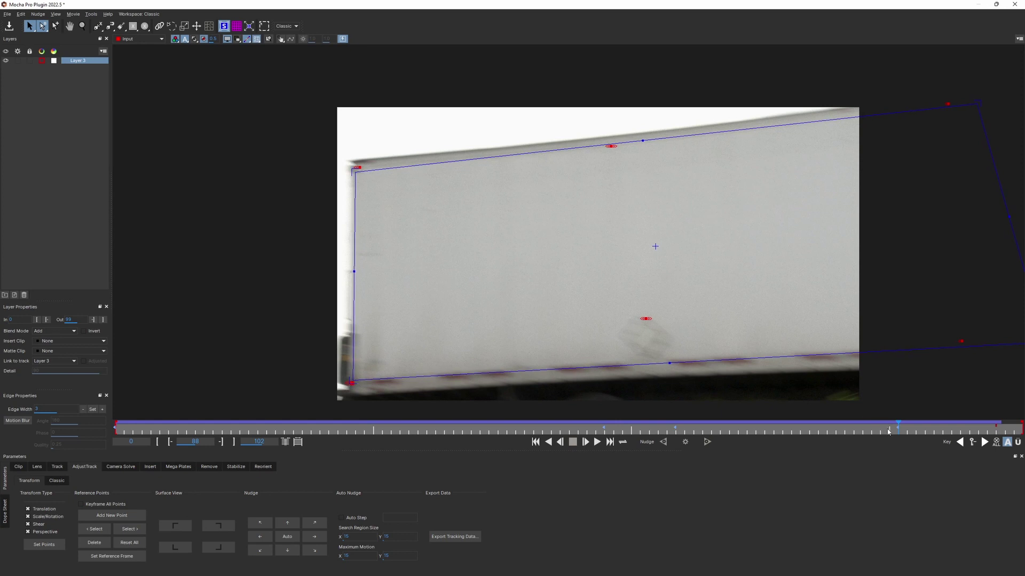
Try repositioning the off-screen rear corner reference points on frame 73, and delete the upper-left point's keyframe on frame 88
drag(888, 432, 764, 430)
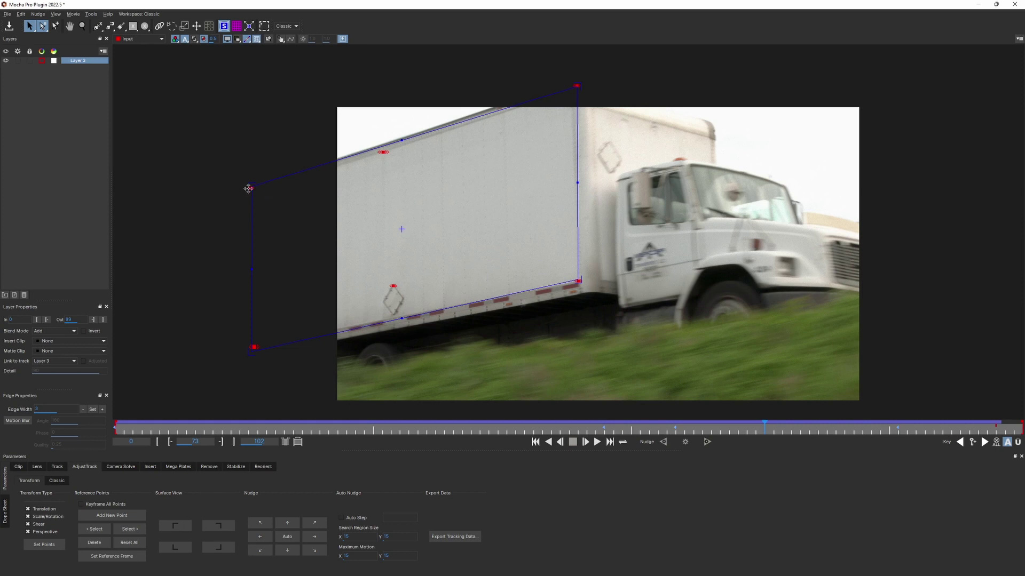
drag(248, 189, 256, 198)
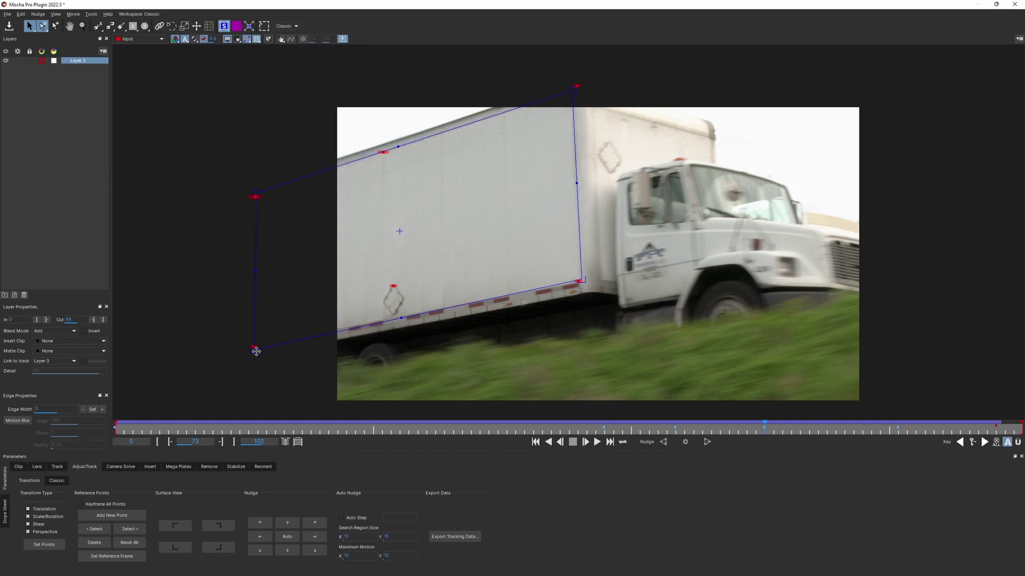
drag(260, 344, 268, 335)
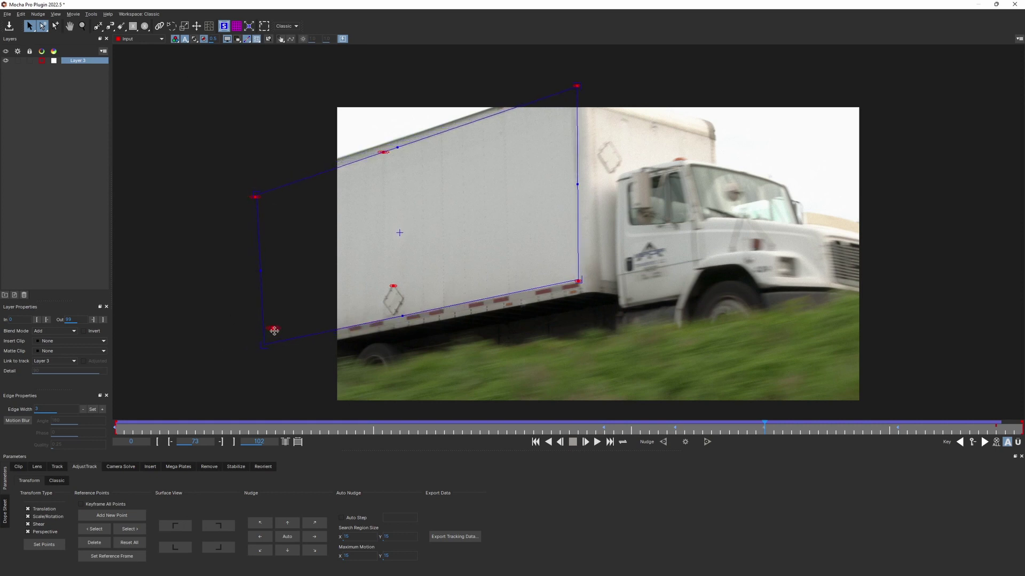
drag(575, 87, 571, 89)
key(ctrl+z)
drag(272, 329, 251, 334)
drag(765, 430, 901, 433)
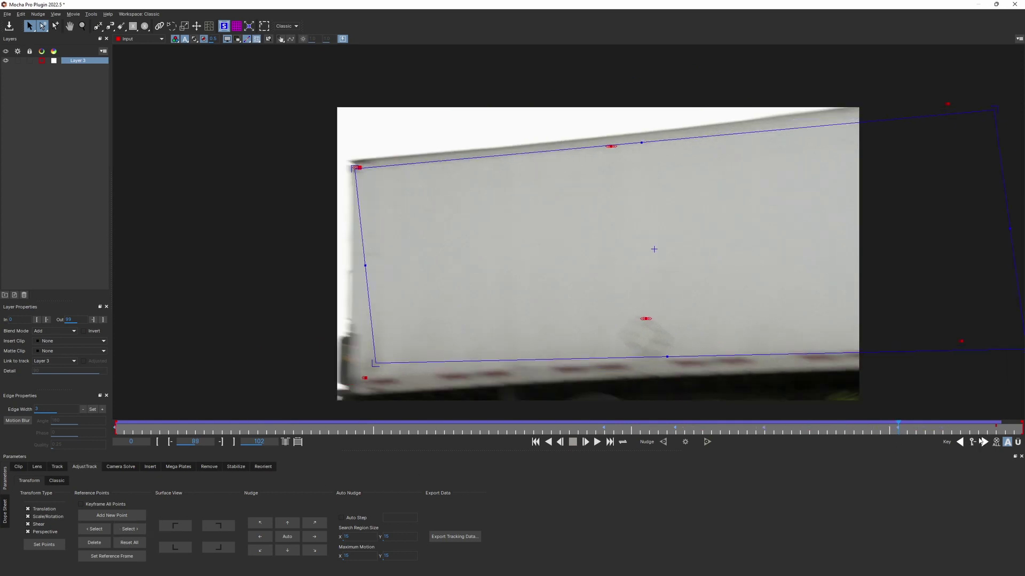
click(972, 441)
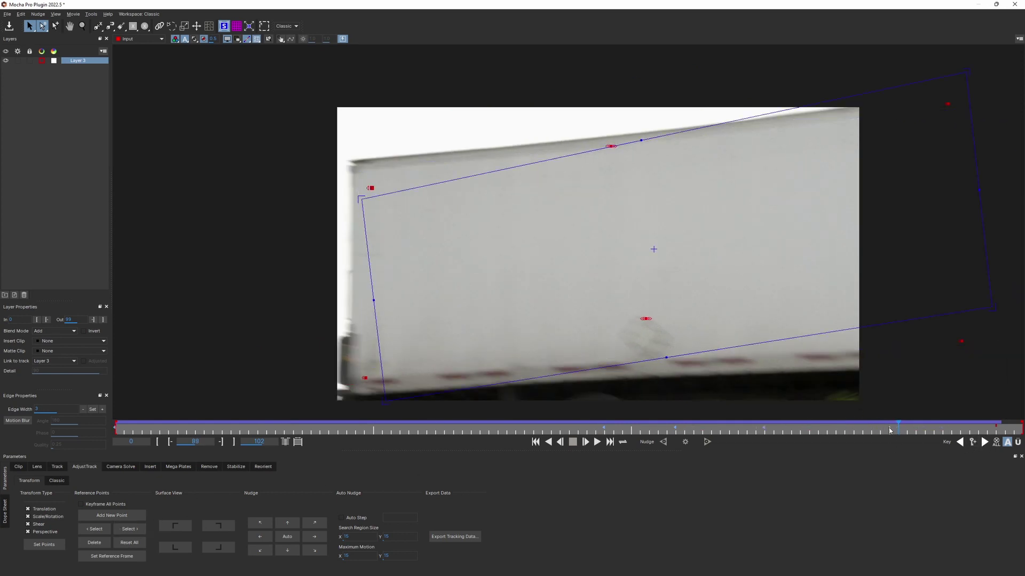
On frame 84, add a new reference point at the off-screen upper-left corner of the truck side's surface
mouse_move(888, 428)
mouse_down()
mouse_move(867, 429)
mouse_move(878, 421)
mouse_up()
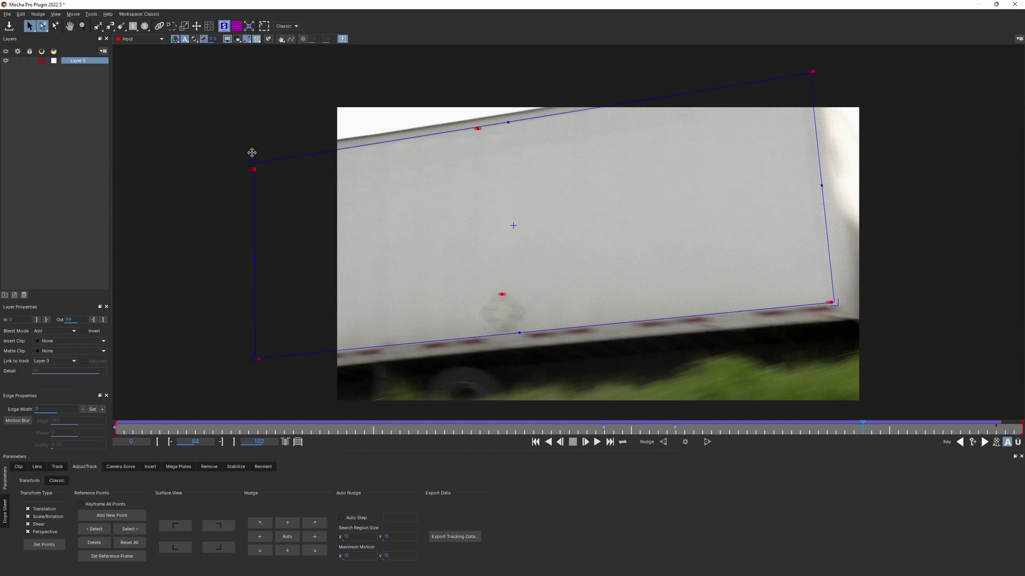
key(x)
drag(270, 176, 427, 69)
key(z)
key(s)
click(110, 516)
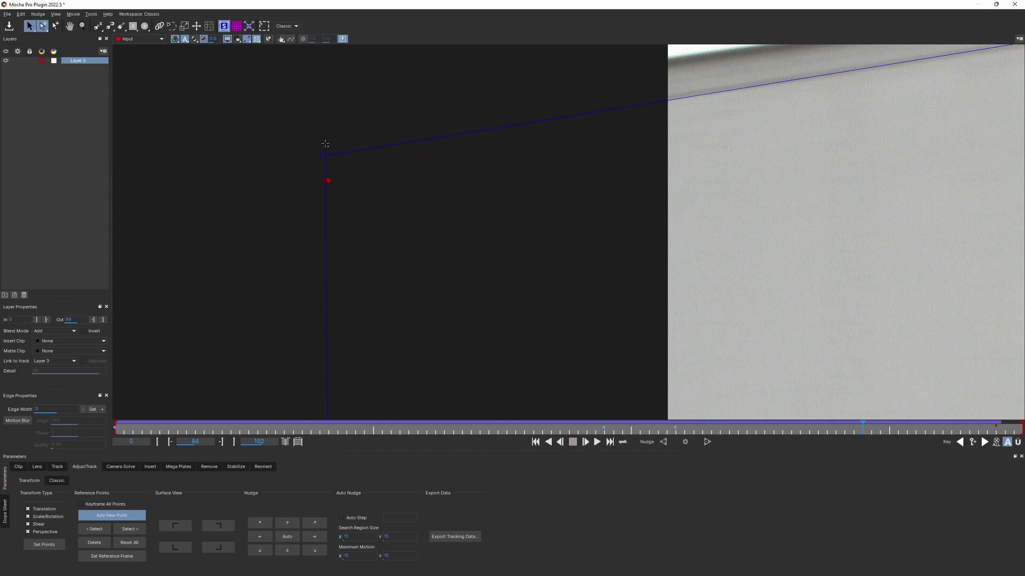
Add a second new reference point at the surface's off-screen lower-left corner on frame 84
key(x)
drag(322, 336, 283, 128)
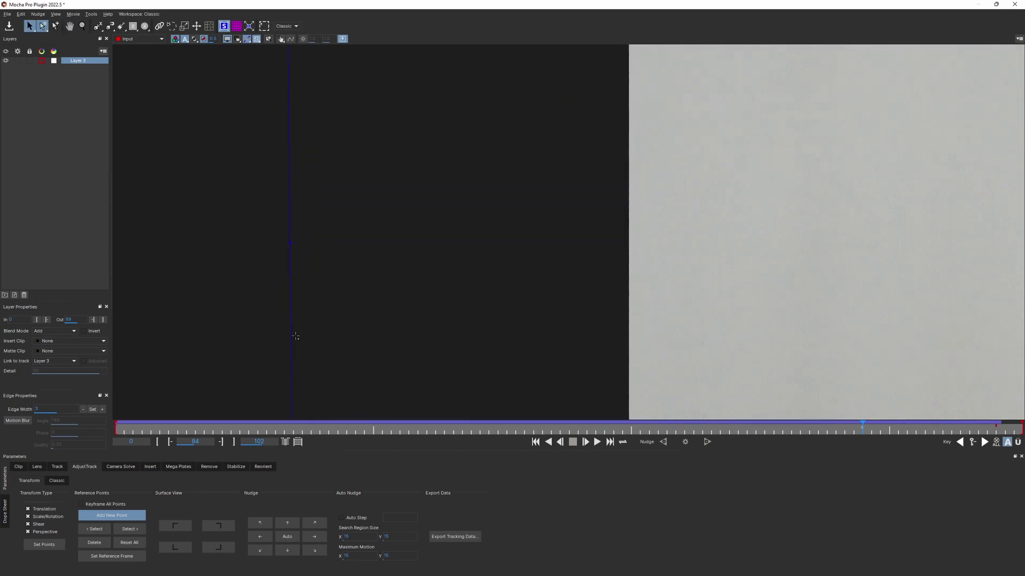
key(x)
drag(277, 341, 277, 250)
key(x)
drag(298, 369, 306, 286)
key(s)
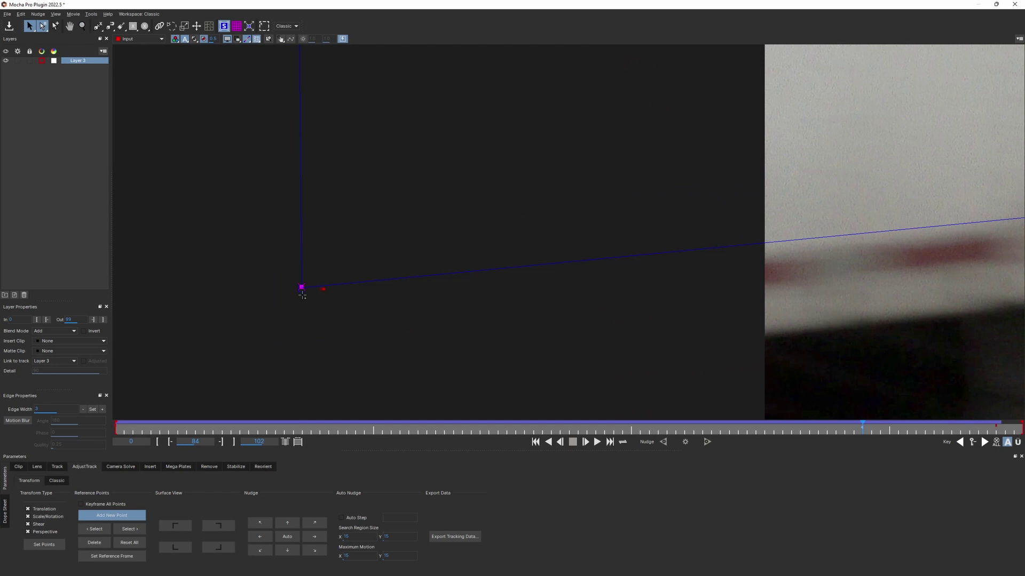
Advance to frame 88 and move the new upper-left and lower-left reference points onto the truck side's rear corners
key(z)
drag(568, 200, 469, 326)
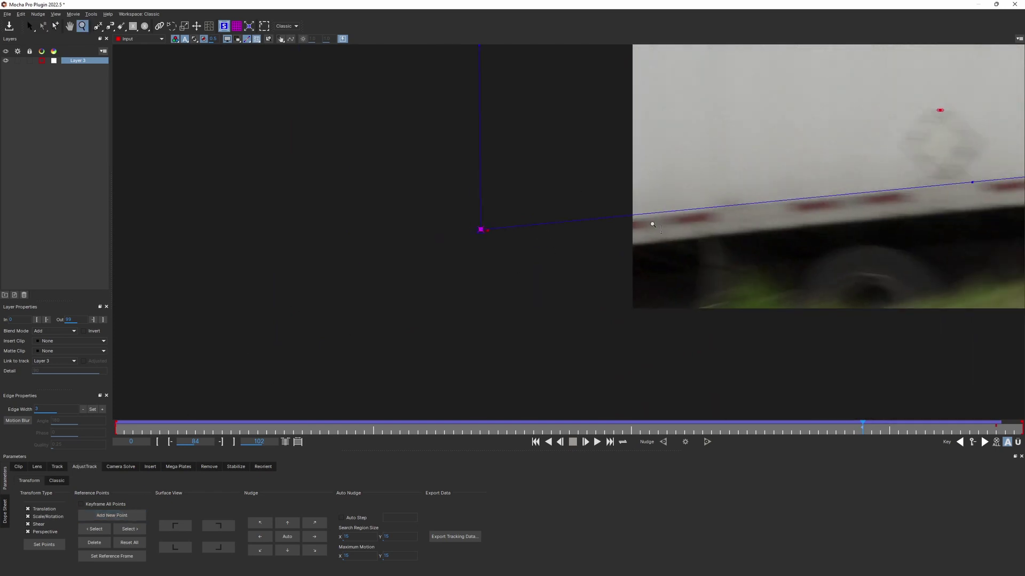
key(x)
drag(792, 130, 461, 270)
key(z)
key(x)
drag(615, 183, 501, 246)
key(z)
key(Right)
key(Right)
key(Right)
key(Right)
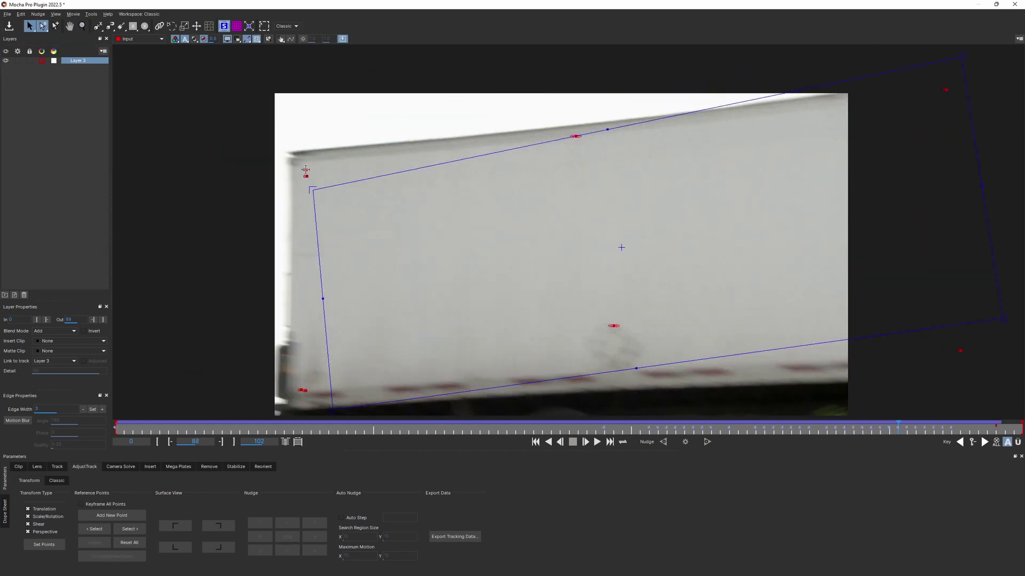
drag(305, 170, 294, 163)
drag(301, 390, 288, 396)
Review the track from frame 72 and realign the new upper-left and lower-left reference points with the rear edge on frame 91
drag(898, 429, 753, 435)
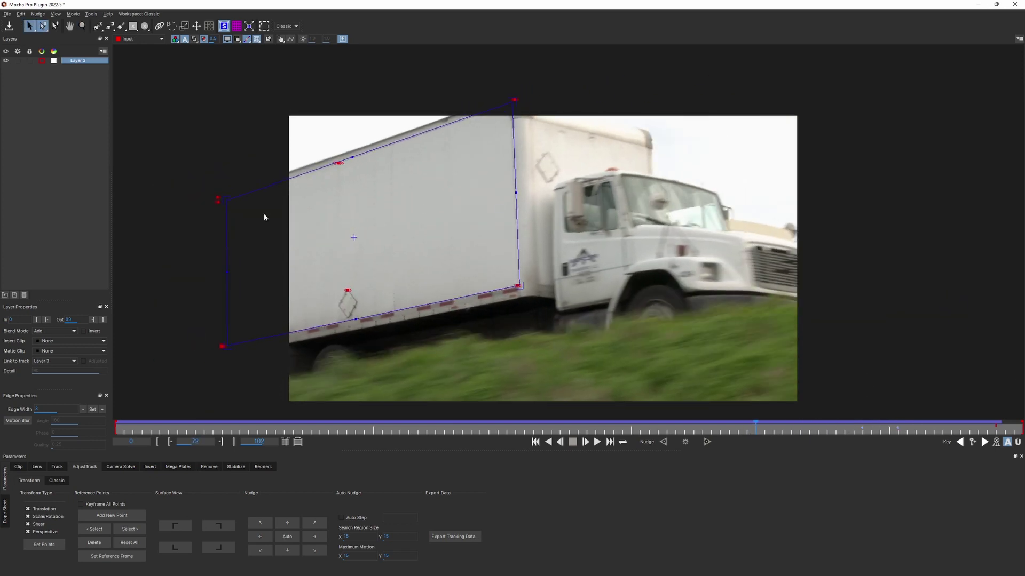
key(space)
key(space)
key(x)
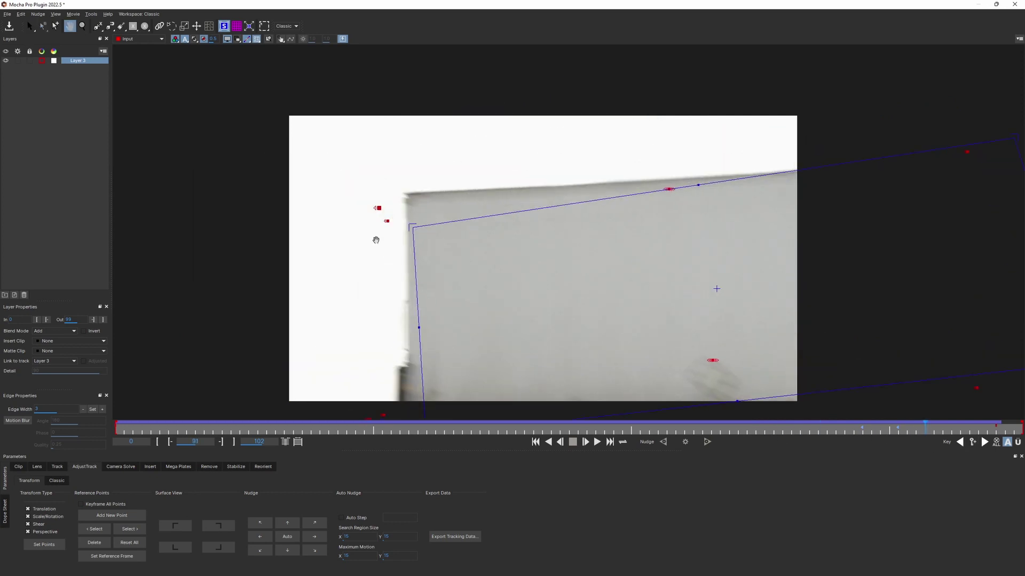
drag(376, 241, 397, 181)
drag(390, 393, 395, 393)
drag(398, 181, 397, 181)
key(z)
drag(420, 240, 398, 239)
Go back to frame 90 and shift both new rear corner reference points onto the truck's rear edge
key(Left)
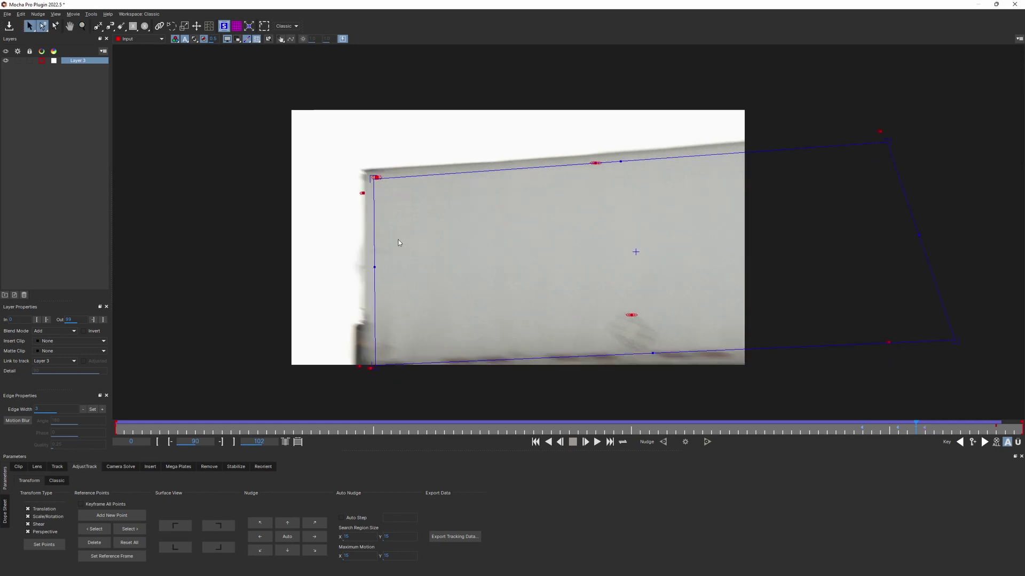
drag(377, 177, 368, 178)
drag(370, 369, 361, 369)
Advance to frame 94 and align the new upper-left and lower-left reference points with the truck side's rear edge
key(Right)
key(Right)
key(Right)
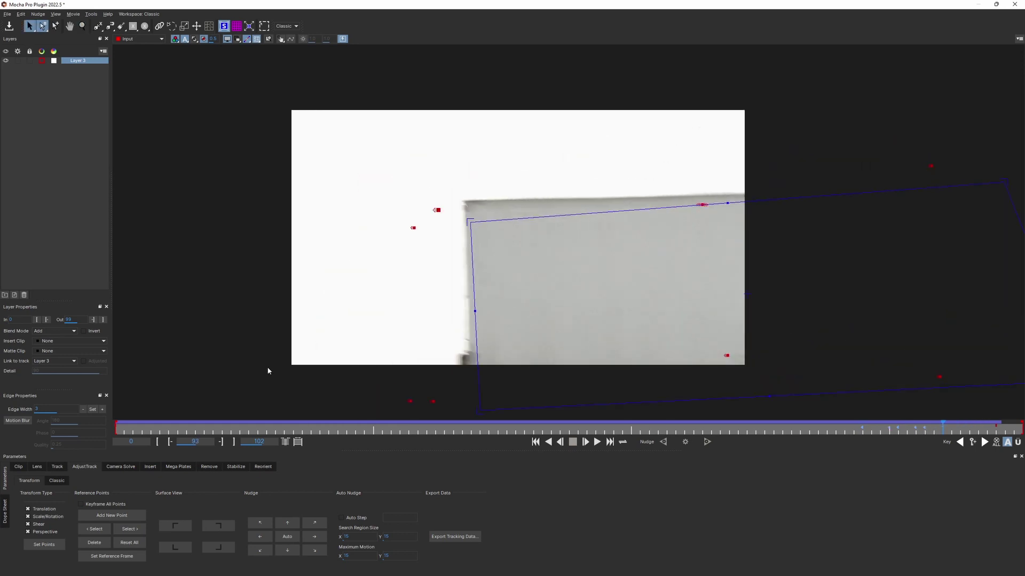
key(period)
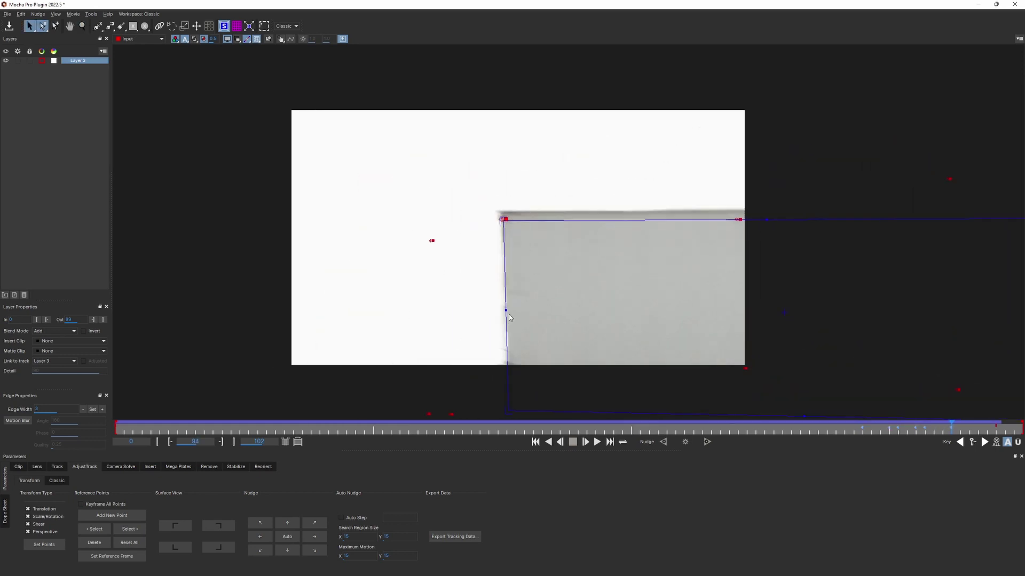
key(x)
drag(509, 317, 445, 263)
drag(387, 359, 443, 360)
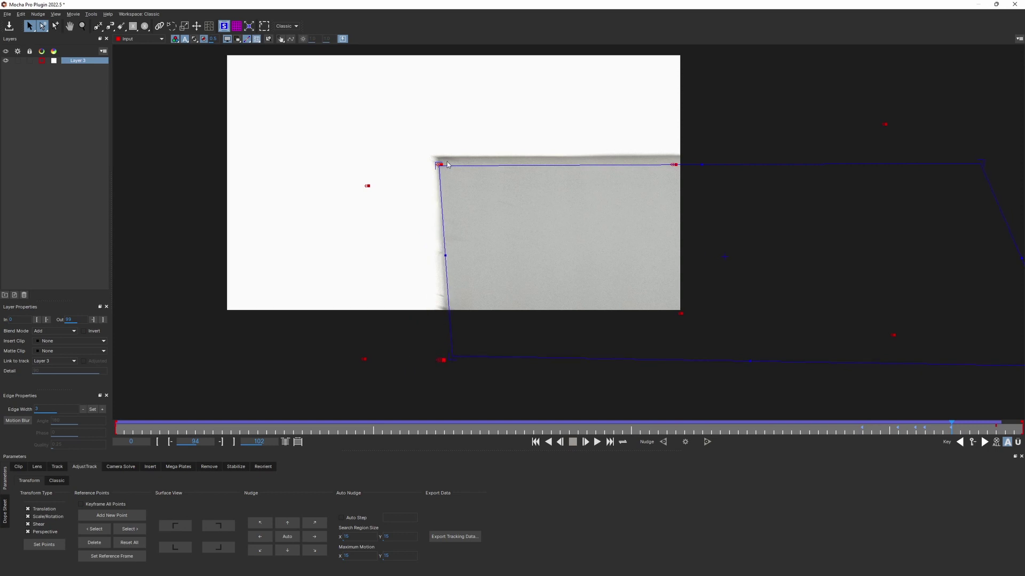
drag(440, 164, 434, 158)
Step through frames 96 to 98, realigning the reference points so the surface's upper-left corner follows the truck's rear corner
key(period)
key(period)
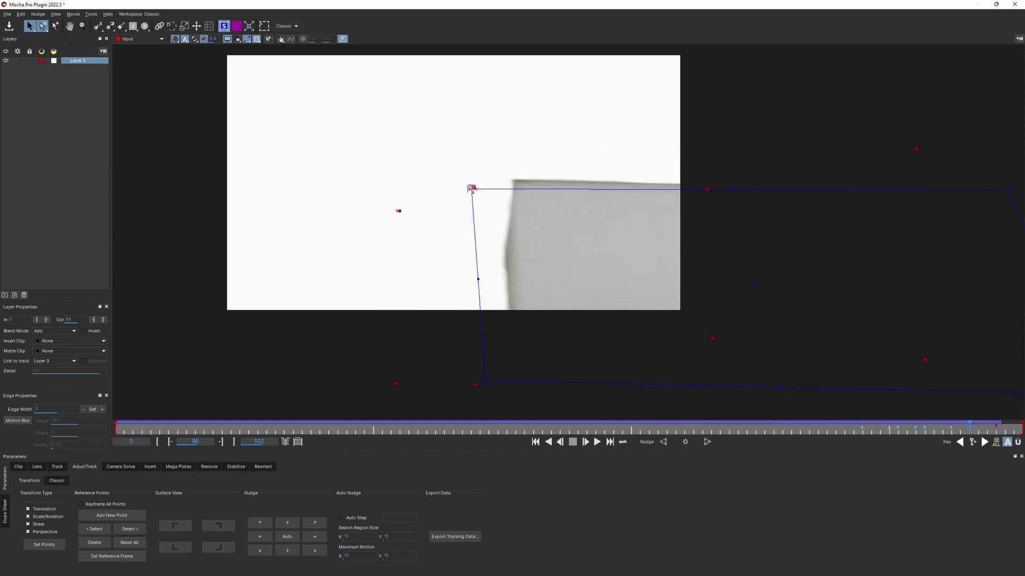
drag(471, 188, 599, 209)
key(period)
key(period)
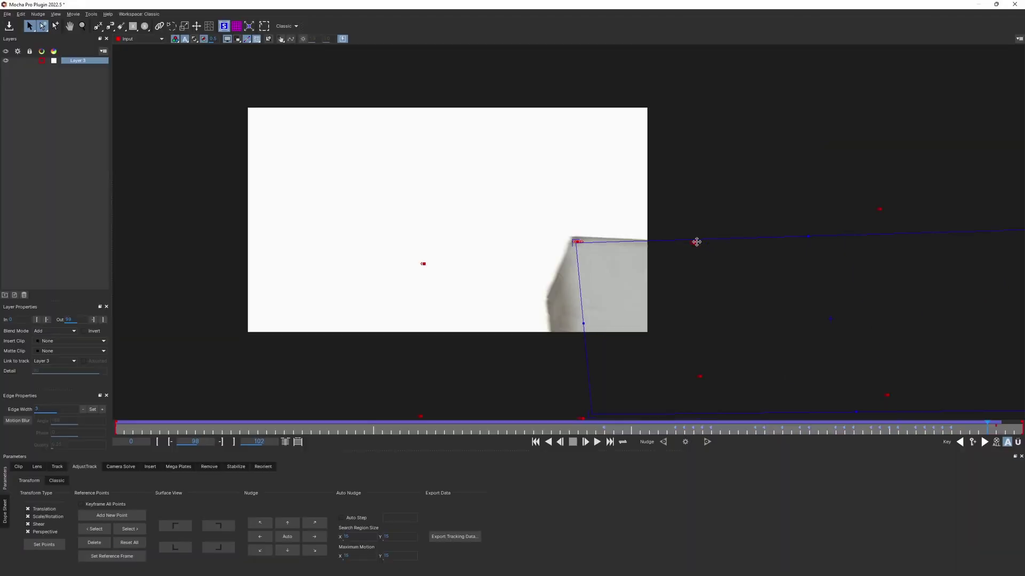
drag(782, 155, 936, 146)
drag(784, 240, 786, 247)
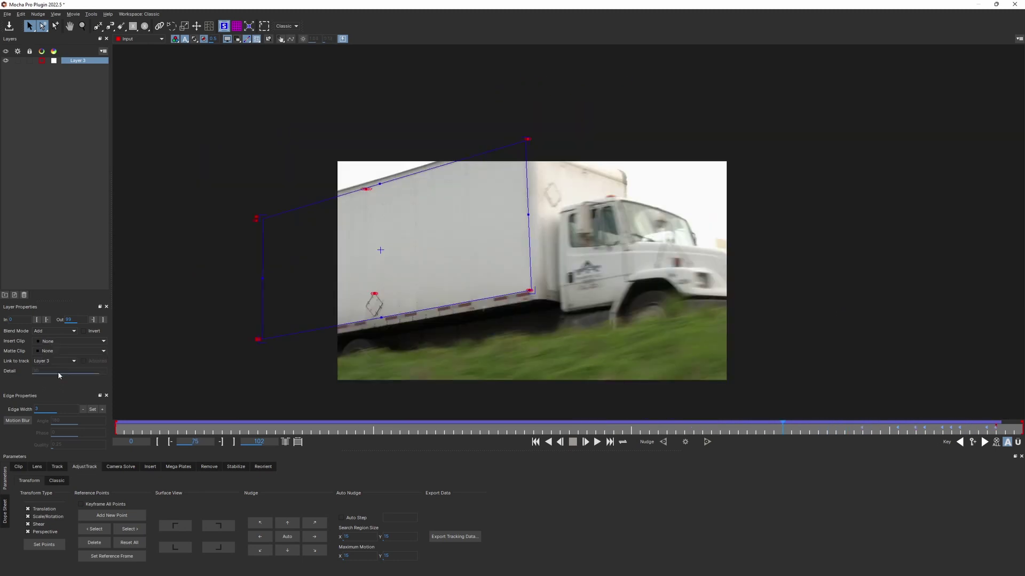
Set the layer's insert clip to Logo and play the shot to check the tracked insert
click(58, 371)
key(space)
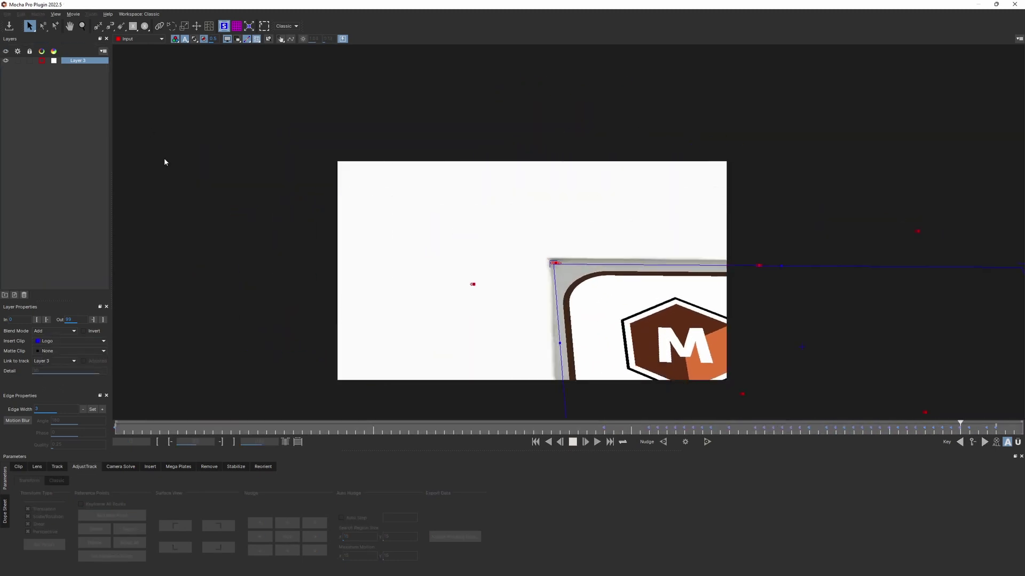
key(space)
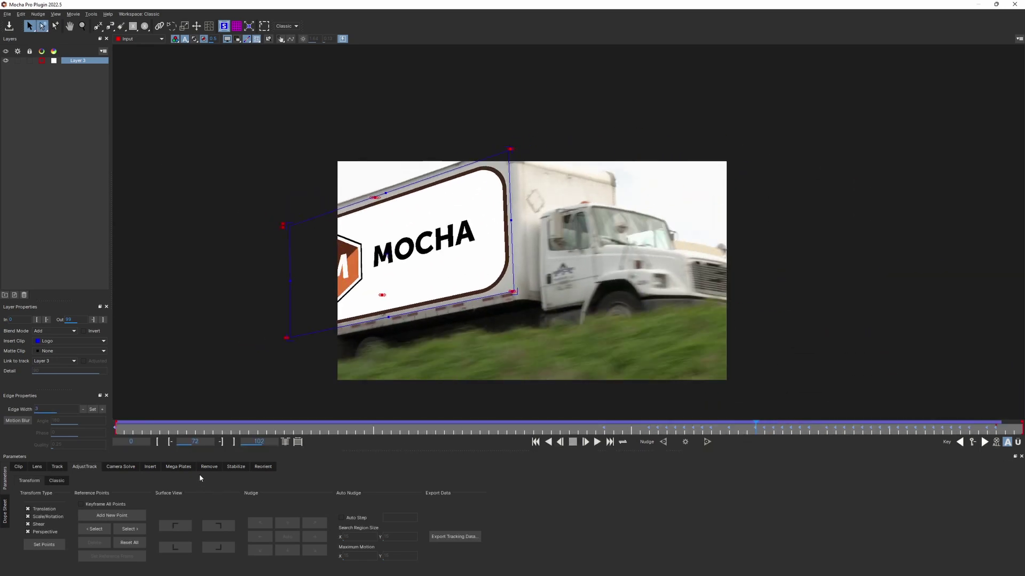
Render the logo insert over the truck side with the Multiply blend mode and play the composite from near the start
click(150, 467)
click(685, 441)
key(o)
click(221, 501)
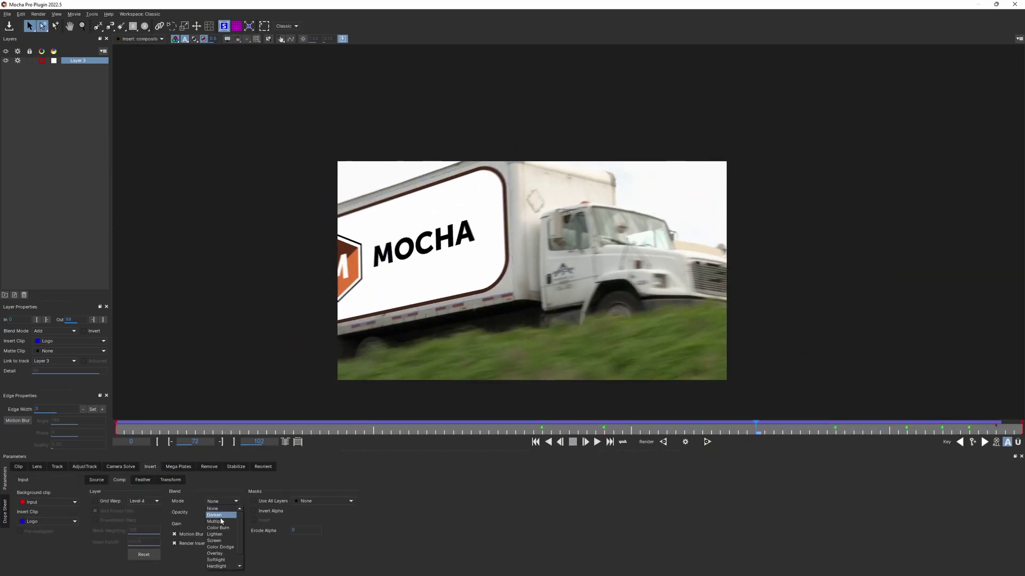
click(219, 521)
click(686, 443)
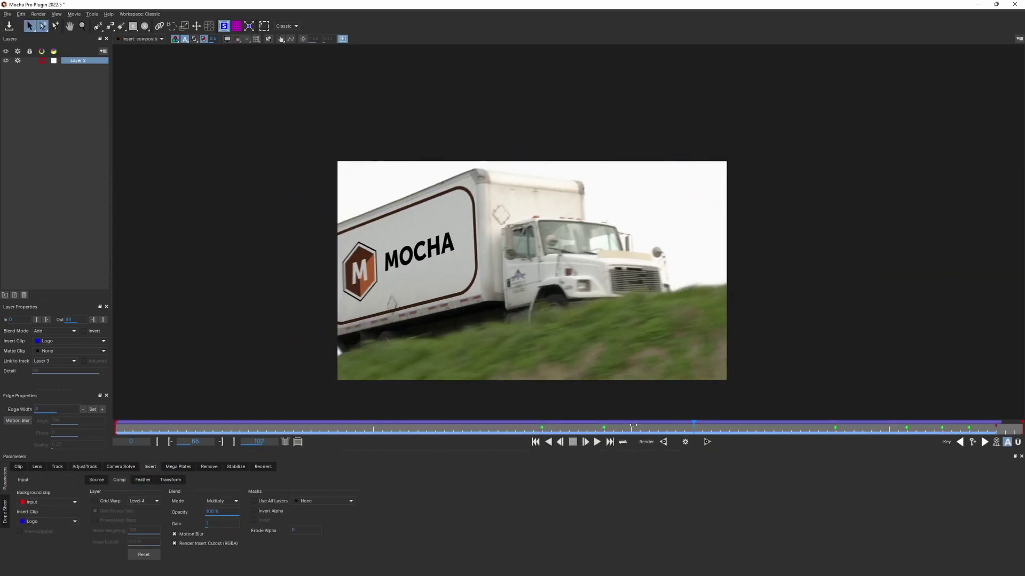
drag(633, 425, 135, 428)
key(space)
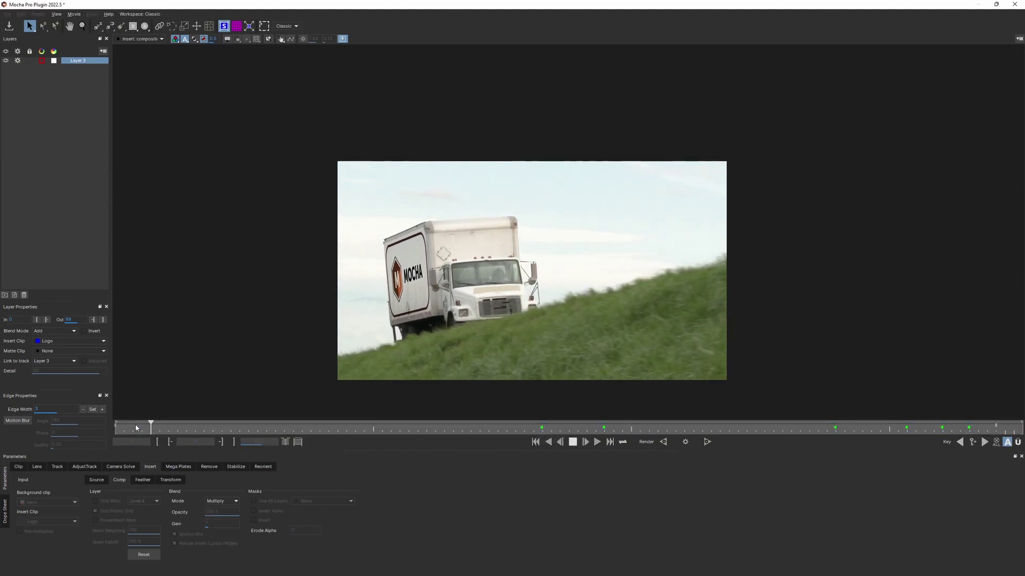